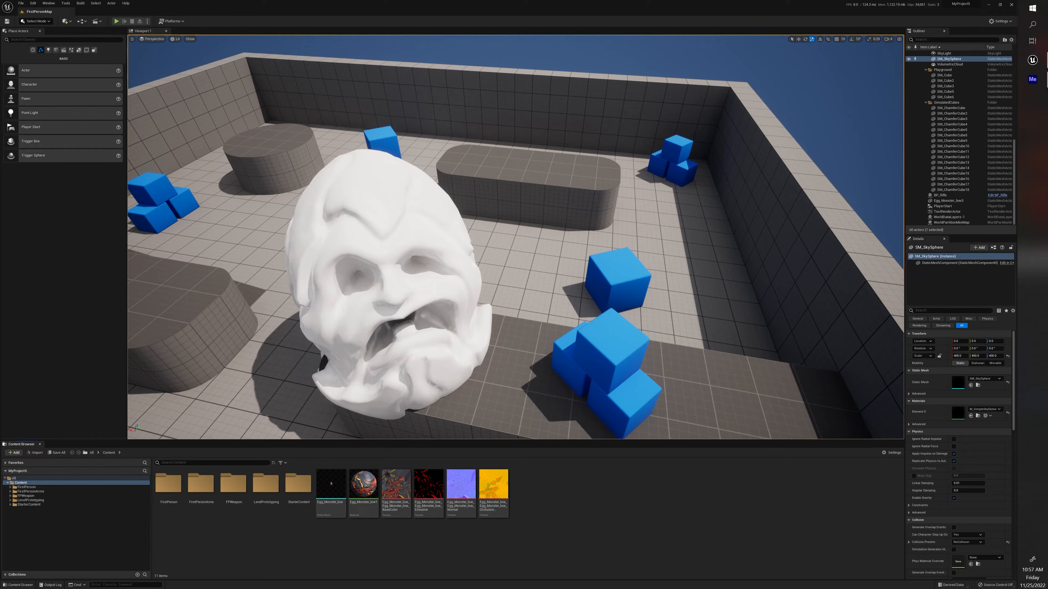
# - Select the untextured white egg monster mesh in the level
pyautogui.moveTo(360, 331); pyautogui.dragTo(367, 404, button='right')
pyautogui.press('w')
pyautogui.press('s')
pyautogui.moveTo(447, 376); pyautogui.dragTo(425, 333, button='right')
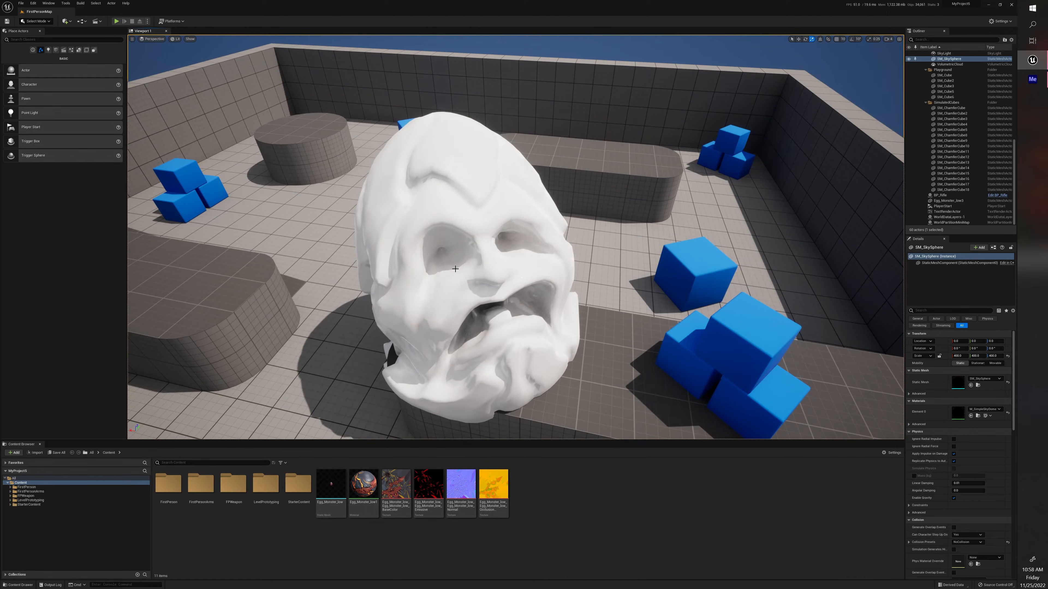
pyautogui.click(522, 320)
pyautogui.moveTo(523, 320); pyautogui.dragTo(537, 325, button='right')
pyautogui.press('w')
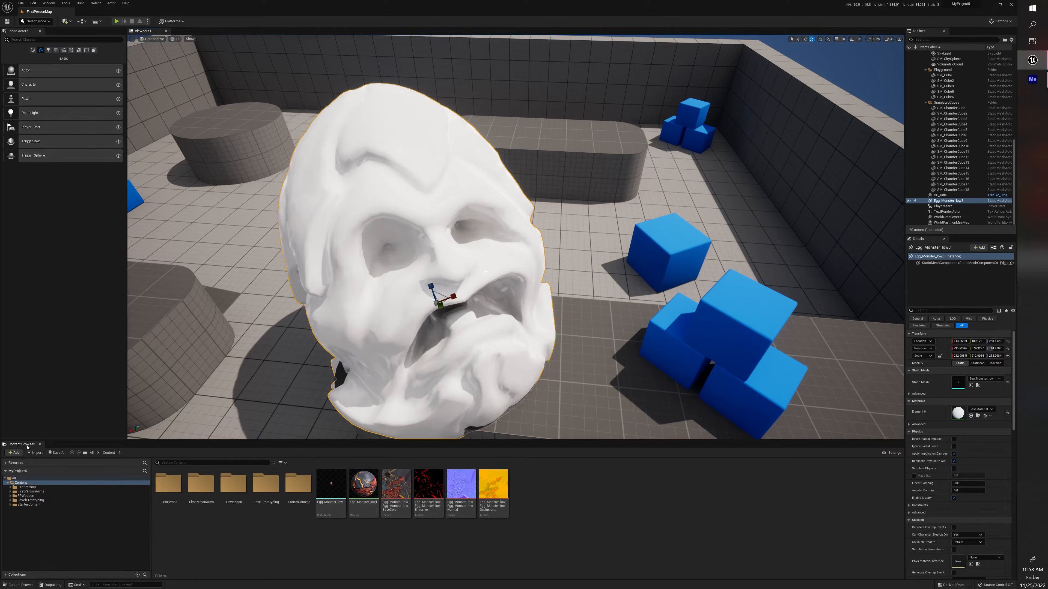
# - Look at the pop-up Content Drawer as an alternative to the docked Content Browser, and restore the docked browser's height
pyautogui.moveTo(78, 440); pyautogui.dragTo(92, 562)
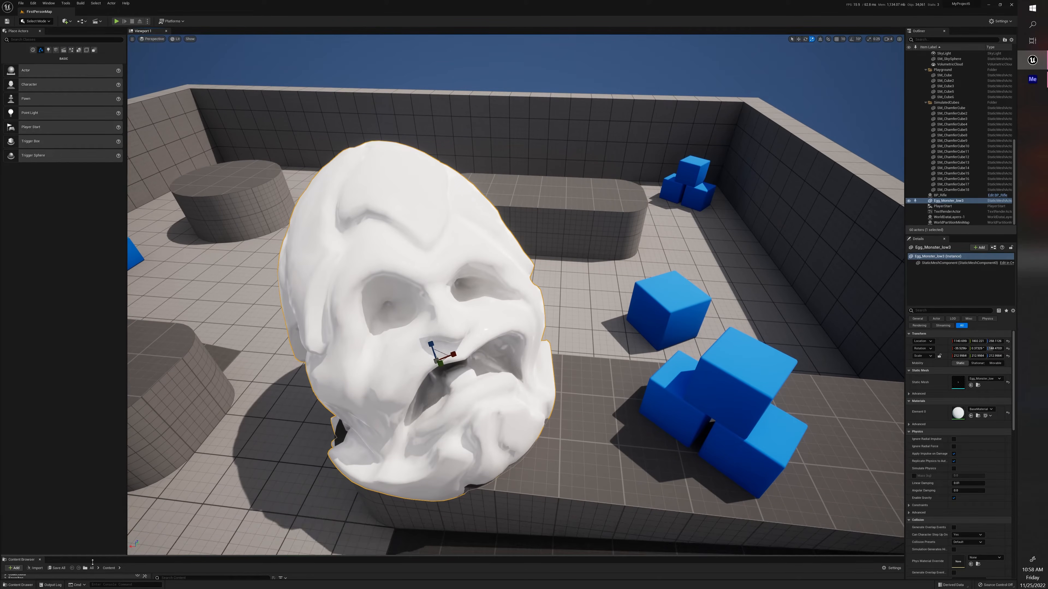
pyautogui.click(19, 584)
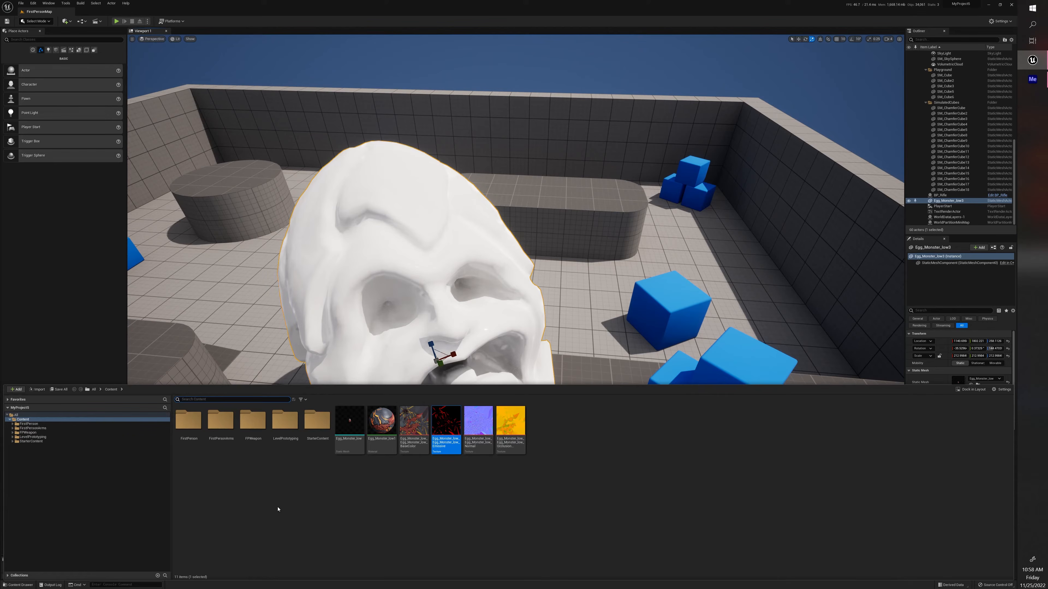
pyautogui.click(82, 344)
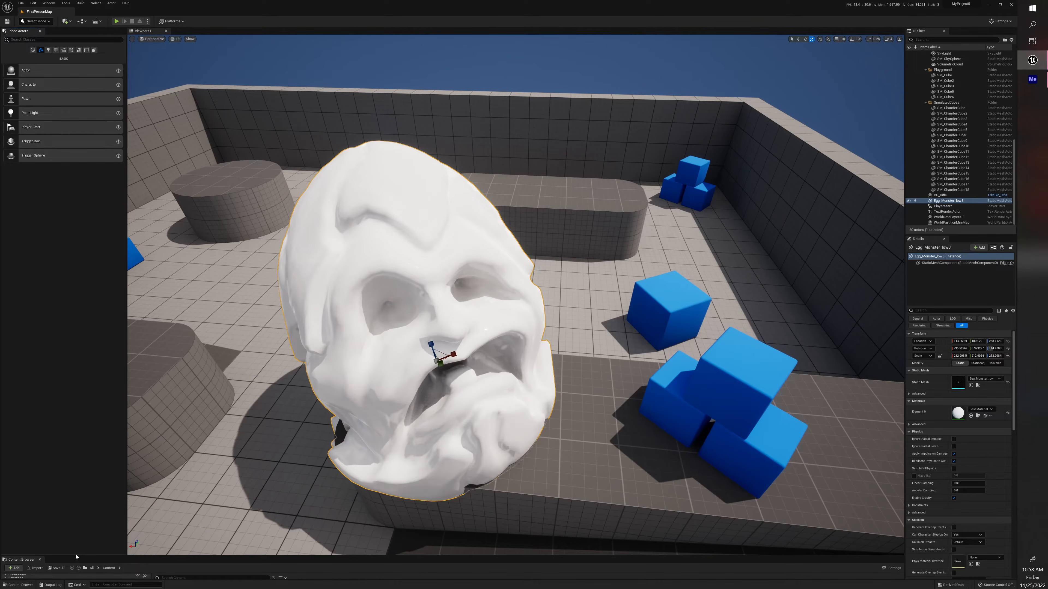
pyautogui.moveTo(76, 557); pyautogui.dragTo(87, 414)
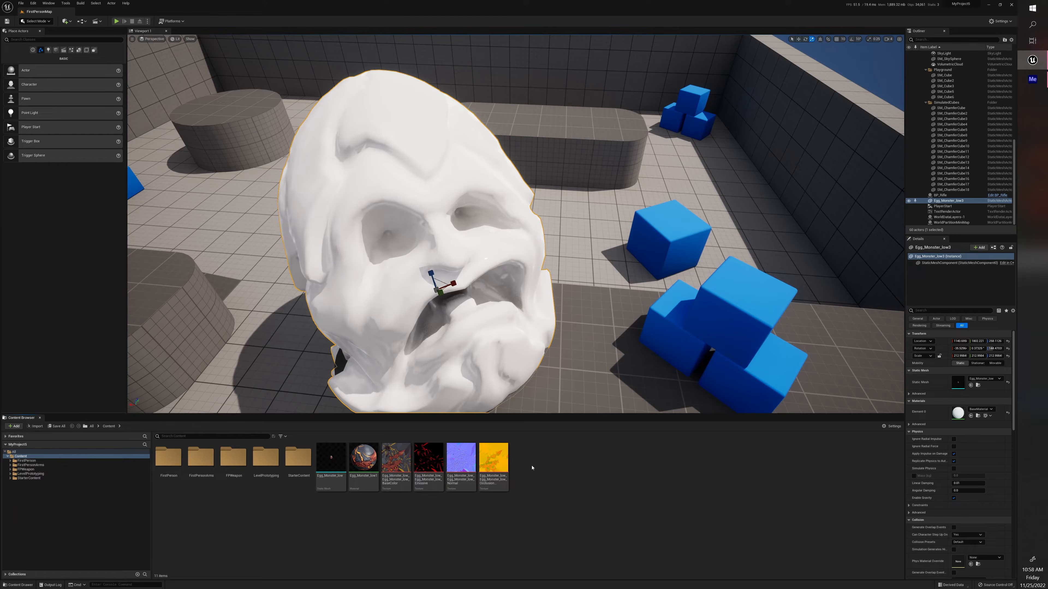
# - Create a new material in the Content folder and name it T_EggTexture
pyautogui.rightClick(570, 469)
pyautogui.moveTo(570, 470)
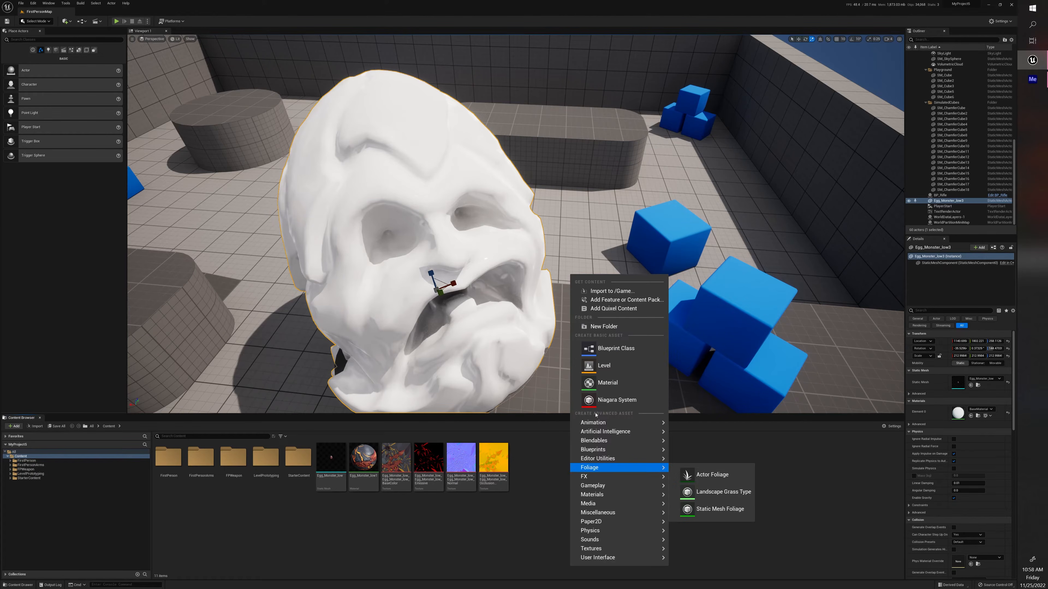
pyautogui.click(608, 381)
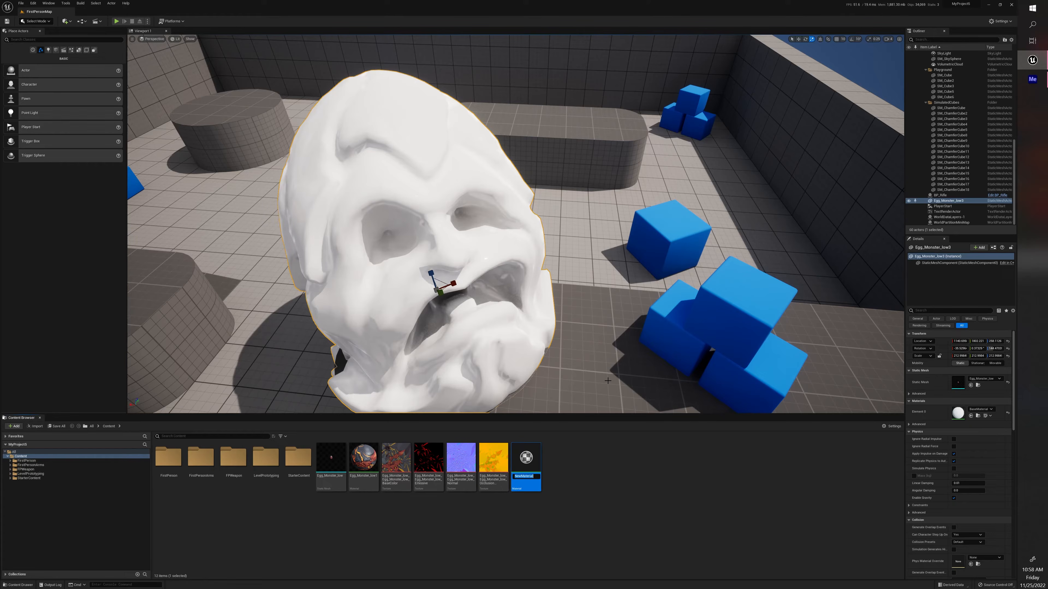
pyautogui.write('Te')
pyautogui.press('BackSpace')
pyautogui.press('BackSpace')
pyautogui.press('BackSpace')
pyautogui.press('BackSpace')
pyautogui.press('BackSpace')
pyautogui.press('BackSpace')
pyautogui.press('BackSpace')
pyautogui.press('Return')
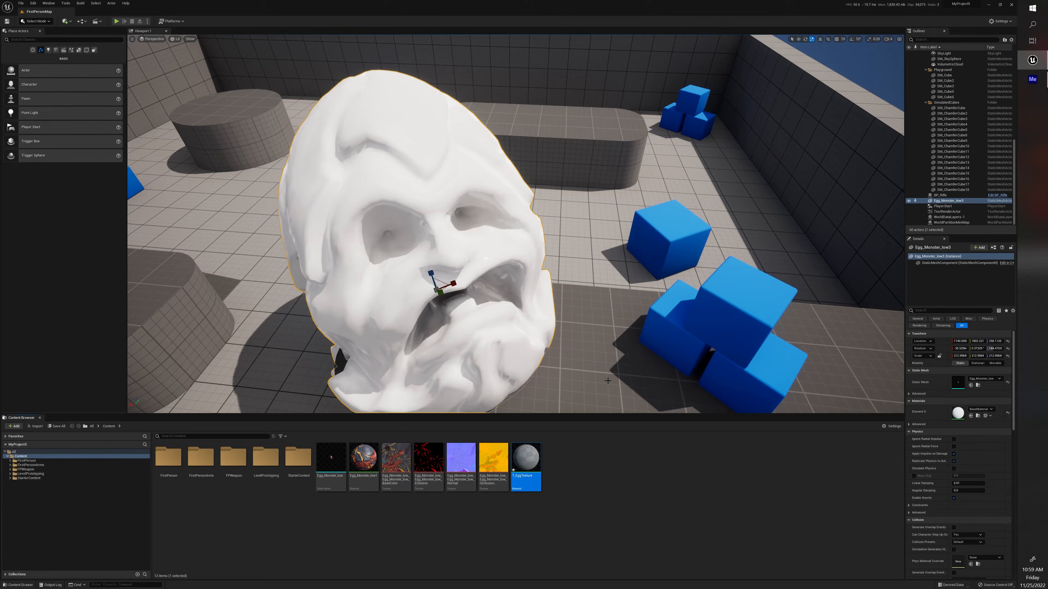
pyautogui.click(585, 482)
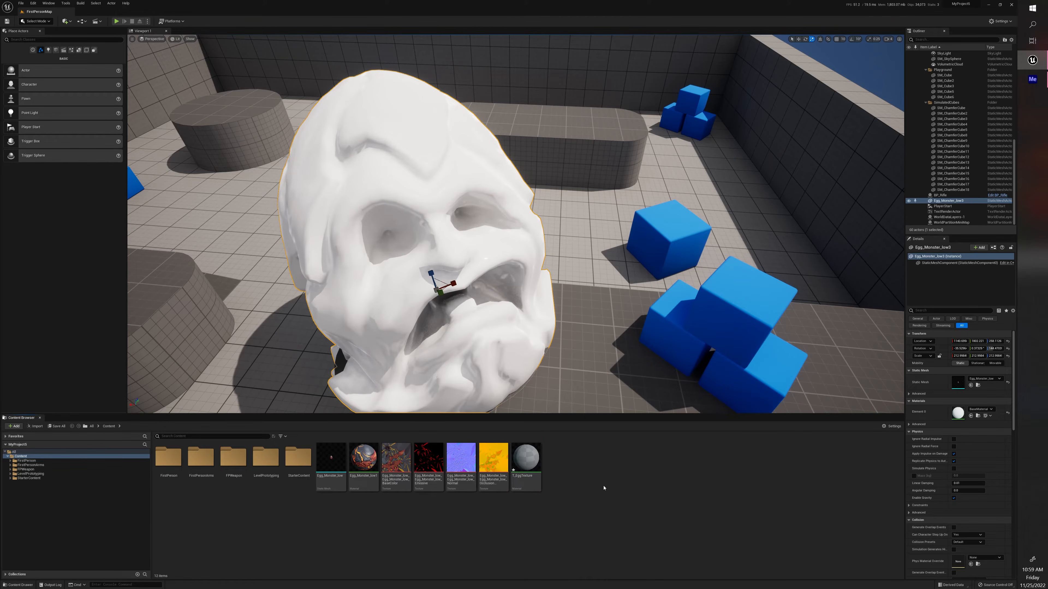
# - Open the T_EggTexture material and place its editor window so the texture assets stay reachable
pyautogui.doubleClick(526, 457)
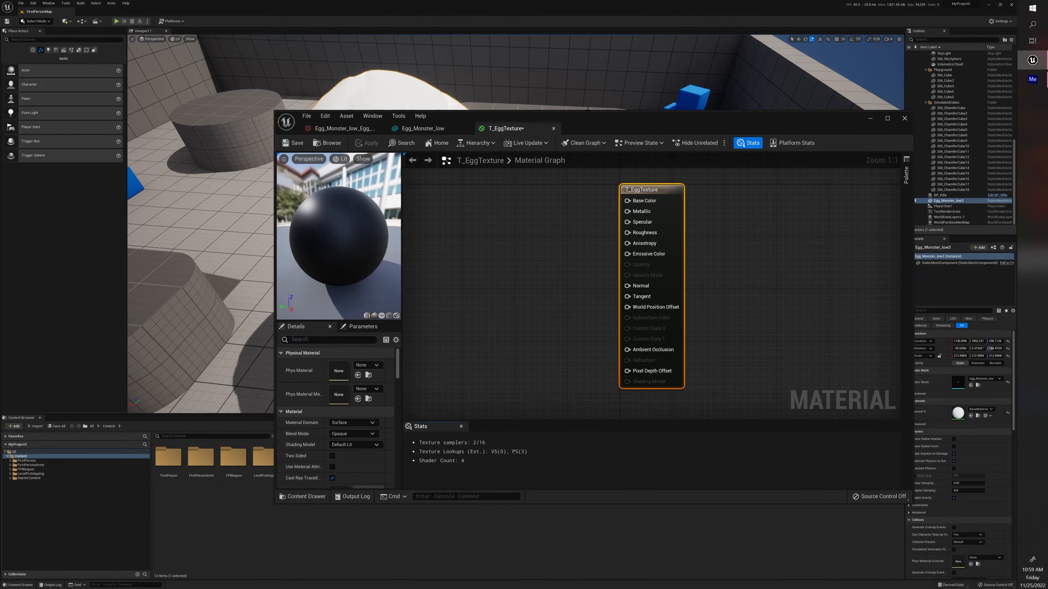
pyautogui.moveTo(601, 119); pyautogui.dragTo(533, 26)
pyautogui.scroll(-2, 512, 145)
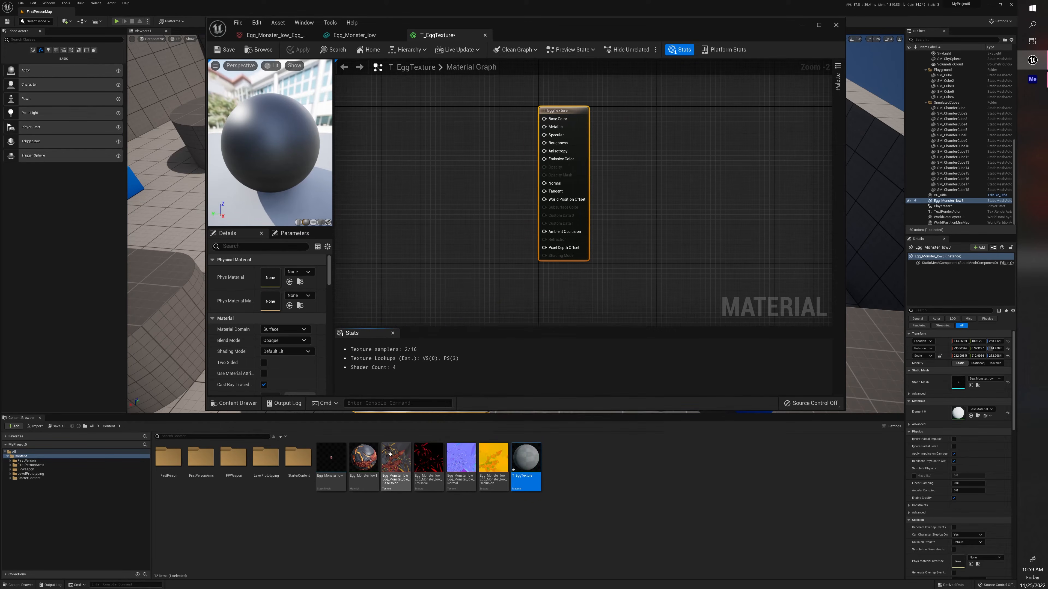
# - Add the egg monster's BaseColor and Normal textures to the graph and connect their RGB outputs to Base Color and Normal
pyautogui.moveTo(392, 457)
pyautogui.moveTo(391, 456); pyautogui.dragTo(418, 108)
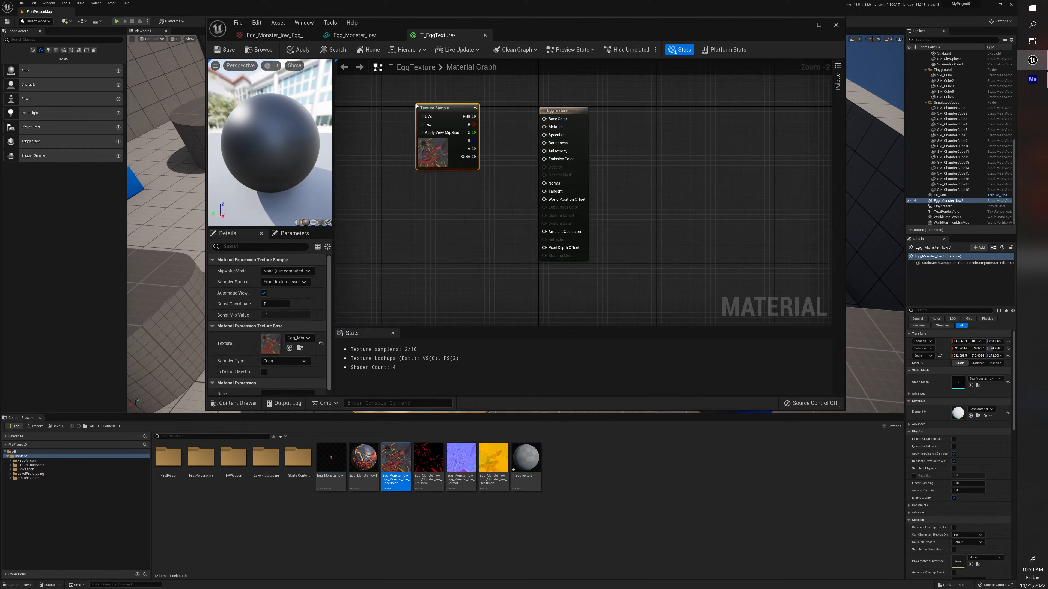
pyautogui.moveTo(464, 222); pyautogui.dragTo(466, 247, button='right')
pyautogui.moveTo(440, 133); pyautogui.dragTo(426, 116)
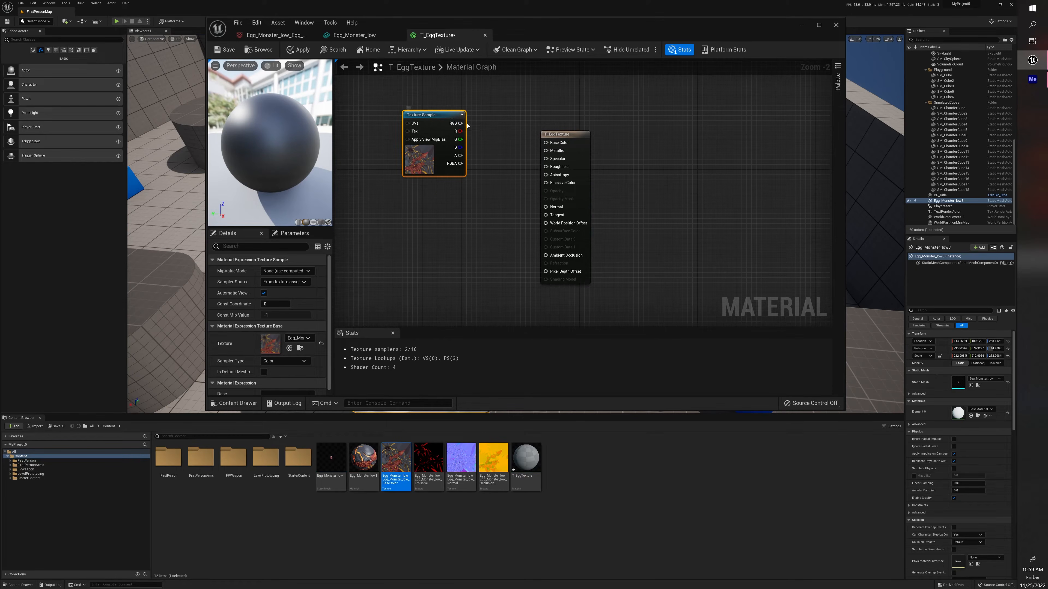
pyautogui.moveTo(461, 123); pyautogui.dragTo(544, 145)
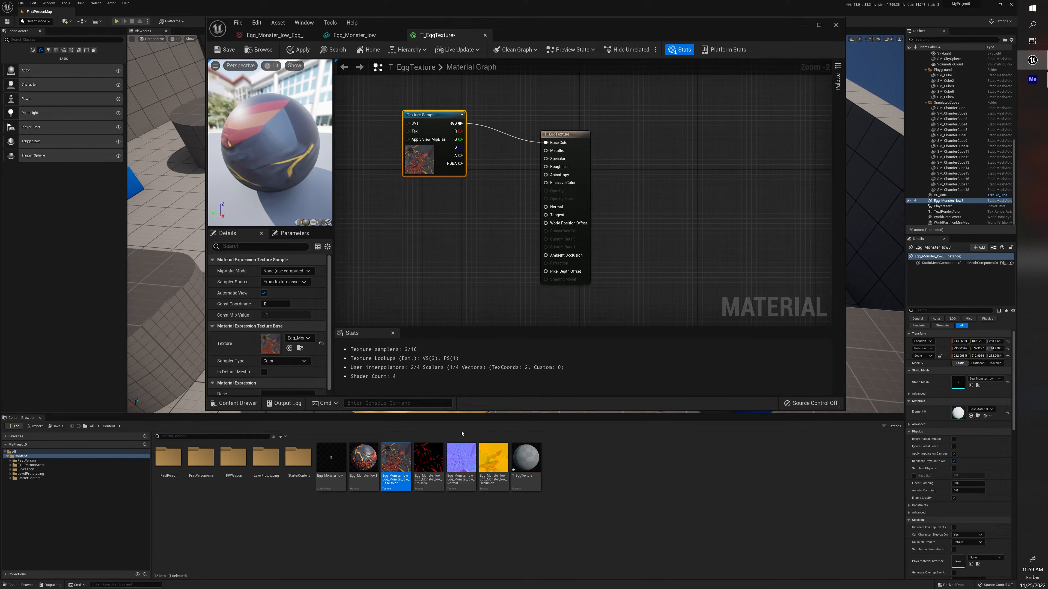
pyautogui.moveTo(461, 458); pyautogui.dragTo(545, 207)
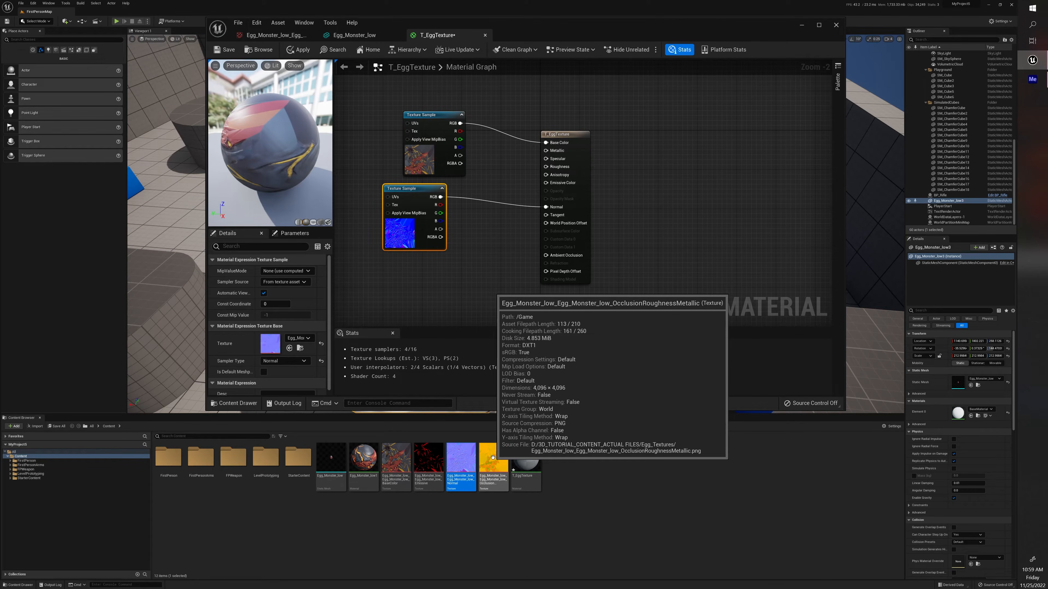
# - Add the OcclusionRoughnessMetallic texture and connect its R output to Ambient Occlusion, G to Roughness and B to Metallic
pyautogui.moveTo(493, 457); pyautogui.dragTo(454, 274)
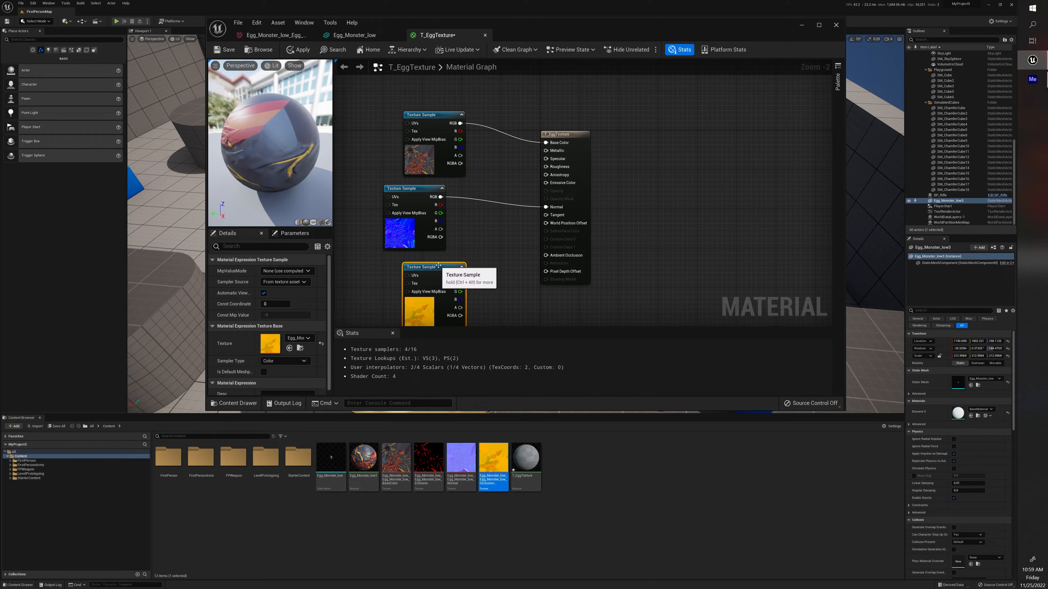
pyautogui.moveTo(438, 269); pyautogui.dragTo(438, 264)
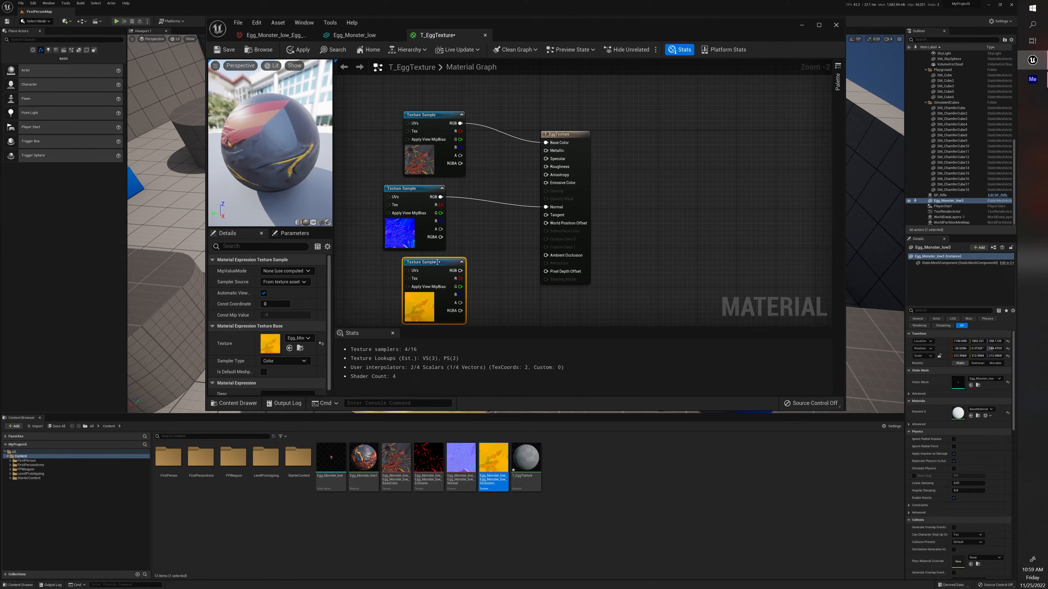
pyautogui.moveTo(438, 262); pyautogui.dragTo(547, 255)
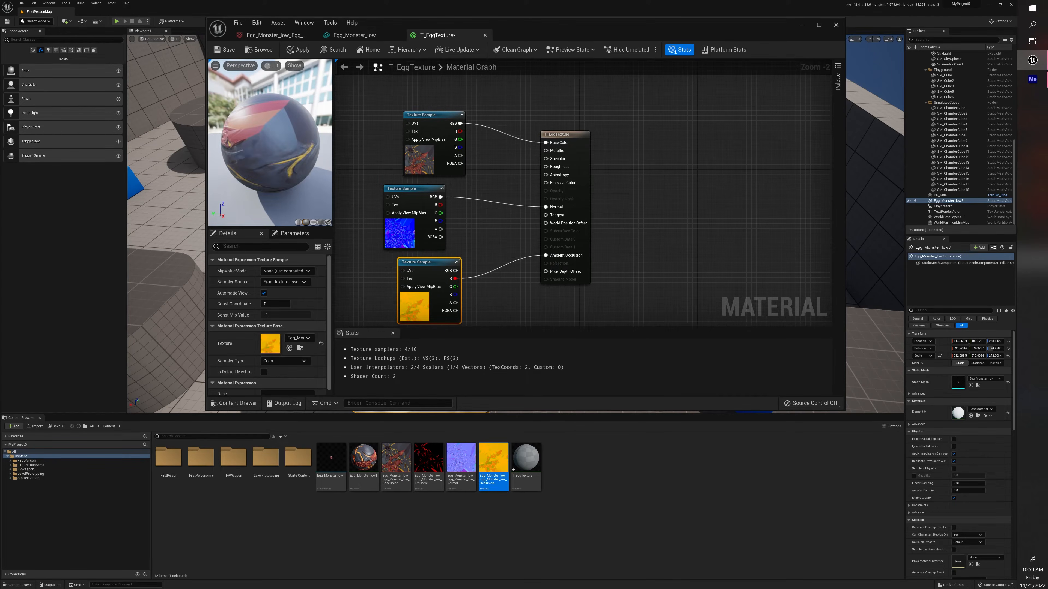
pyautogui.moveTo(456, 286); pyautogui.dragTo(545, 166)
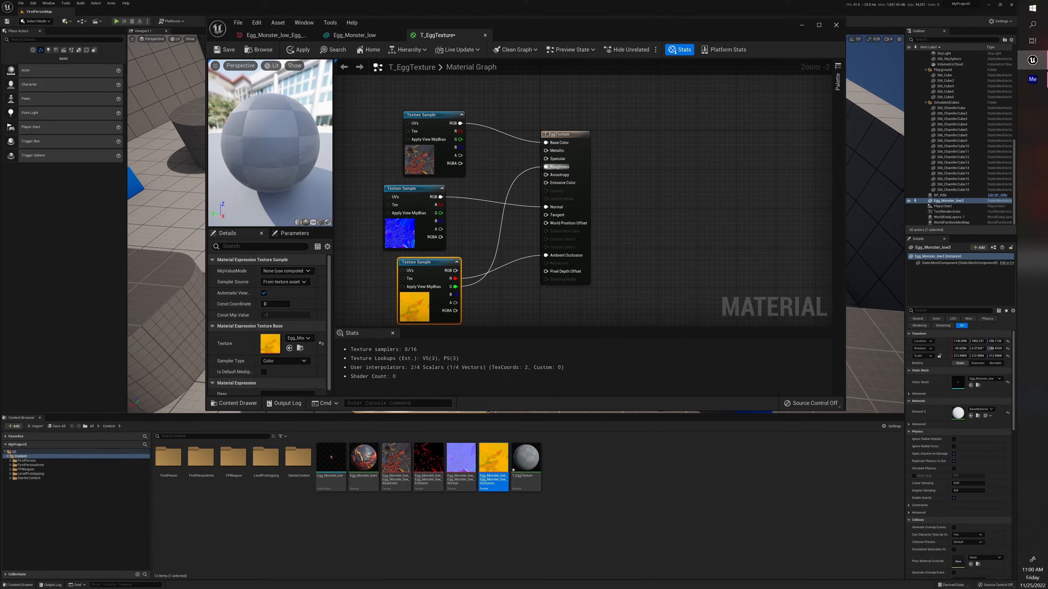
pyautogui.moveTo(456, 294); pyautogui.dragTo(545, 151)
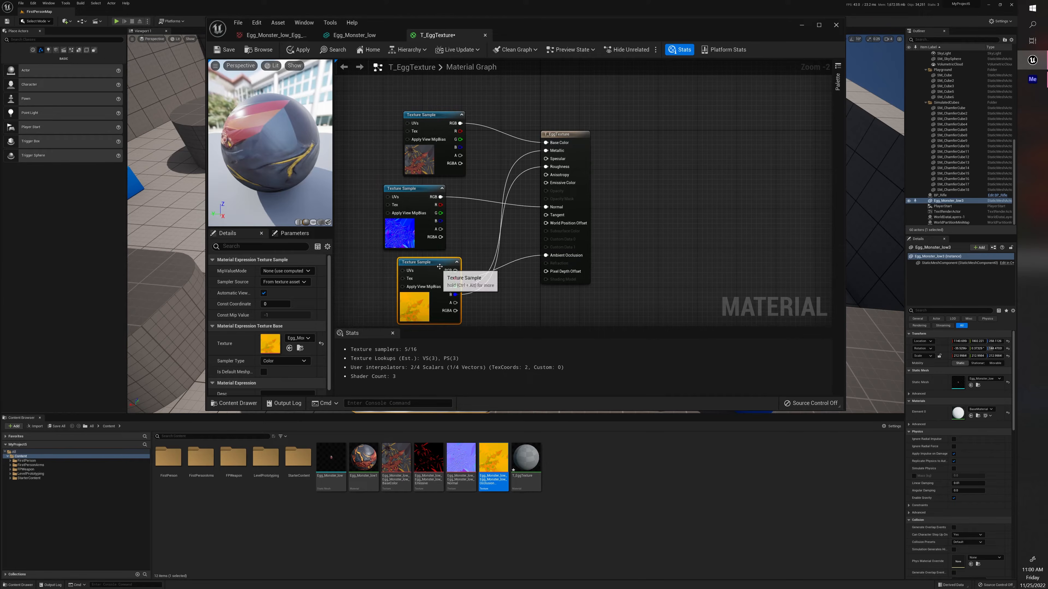
pyautogui.moveTo(450, 259); pyautogui.dragTo(436, 272)
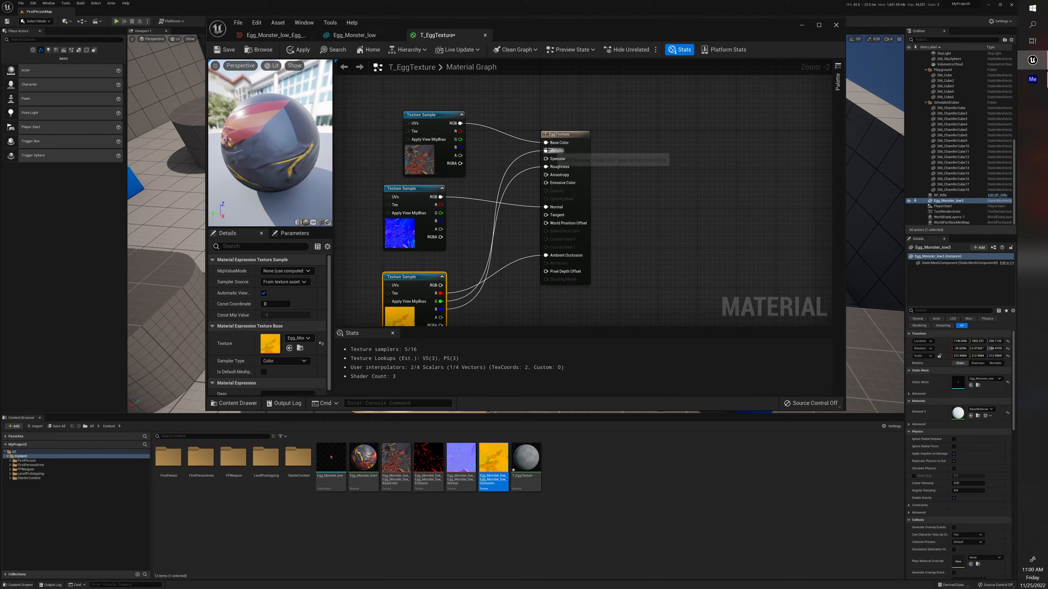
pyautogui.moveTo(421, 280); pyautogui.dragTo(427, 270)
pyautogui.moveTo(481, 260); pyautogui.dragTo(477, 253, button='right')
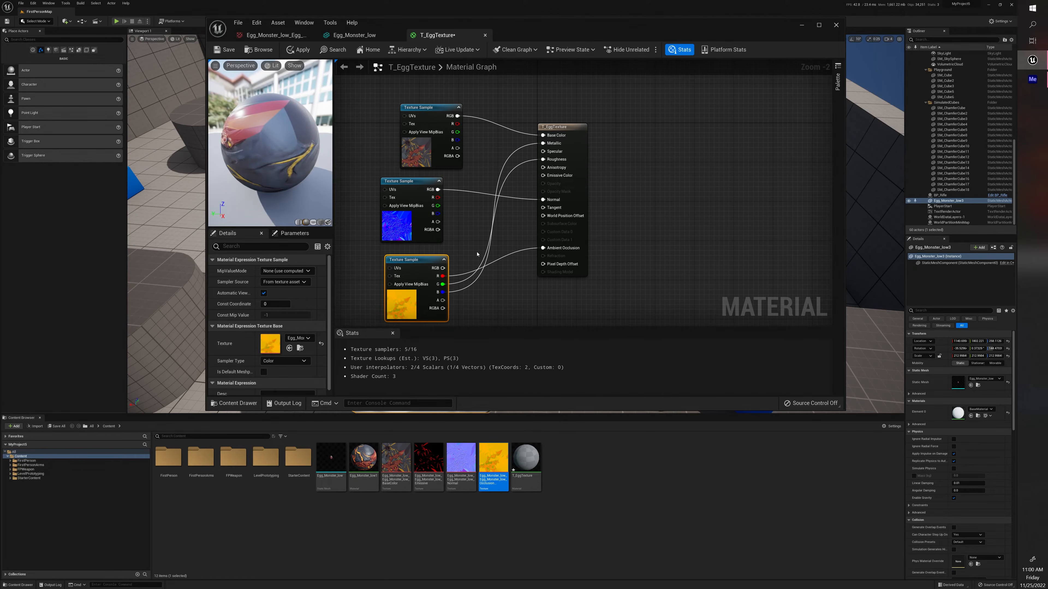
# - Add the egg monster's Emissive texture to the graph and connect its RGB output to Emissive Color
pyautogui.moveTo(428, 458); pyautogui.dragTo(490, 300)
pyautogui.scroll(-2, 491, 289)
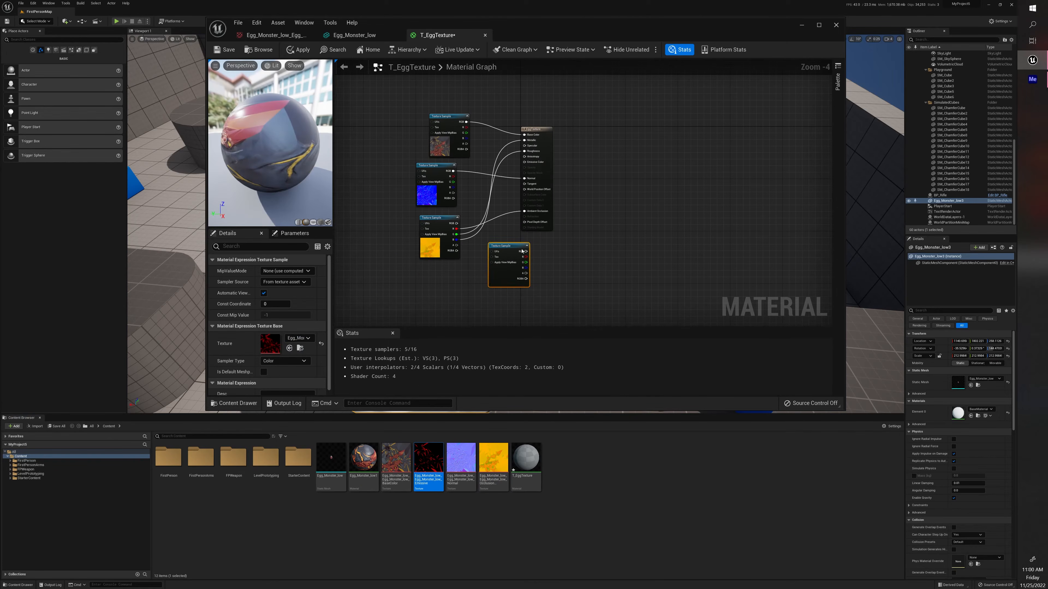
pyautogui.moveTo(494, 263); pyautogui.dragTo(524, 162)
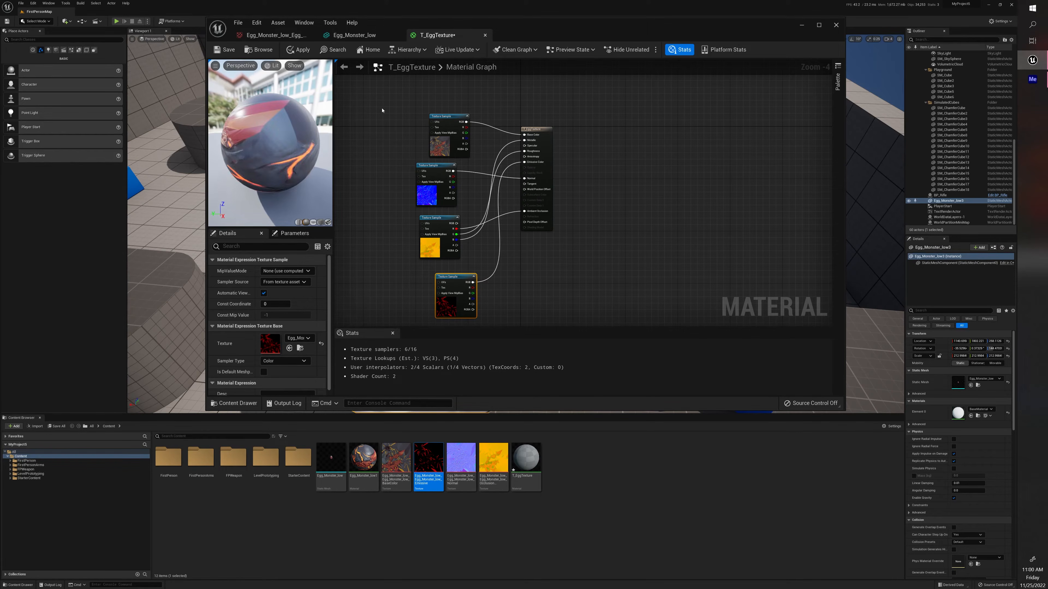
# - Apply and save the T_EggTexture material, and move its editor window away from the level view
pyautogui.click(296, 50)
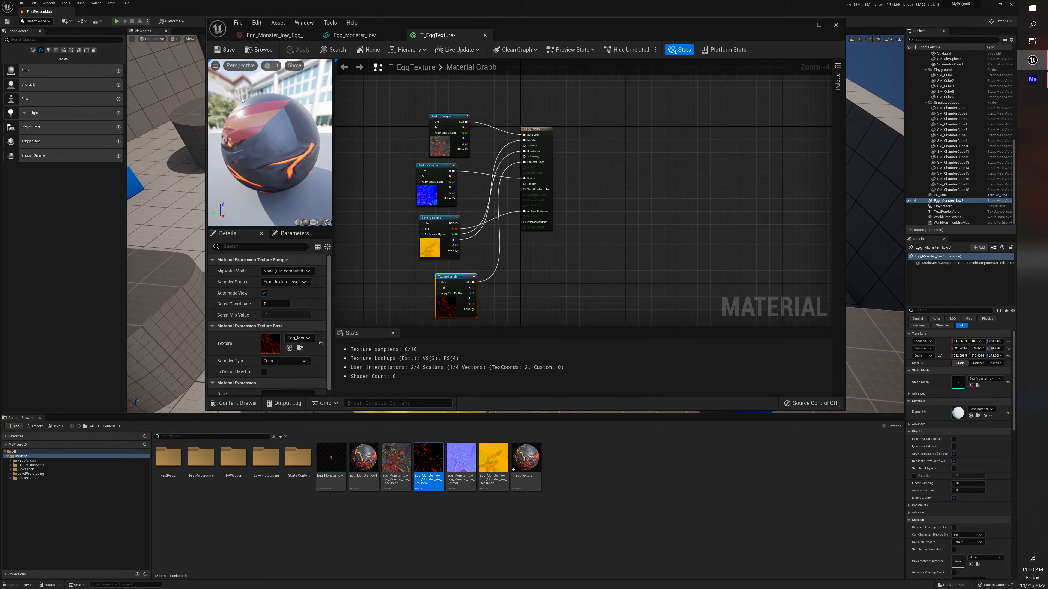
pyautogui.click(227, 50)
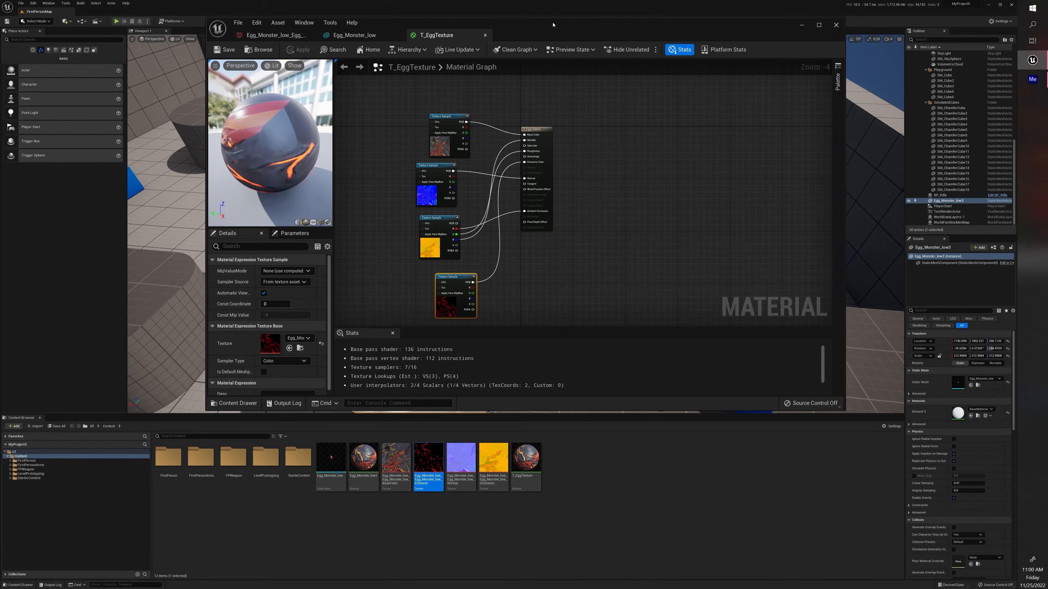
pyautogui.moveTo(554, 26); pyautogui.dragTo(0, 103)
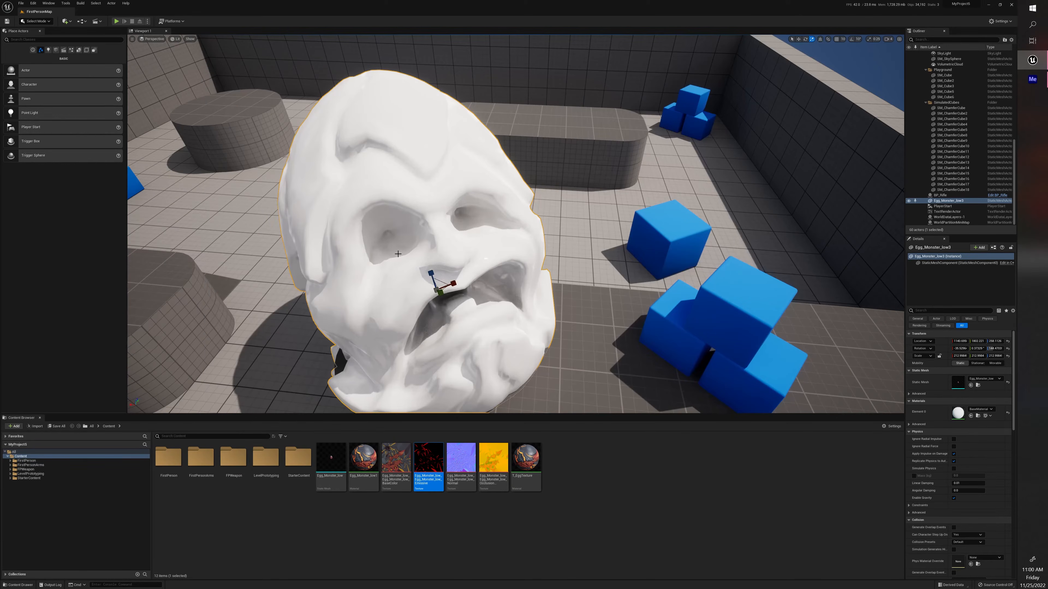
# - Assign the T_EggTexture material to the selected egg monster's material Element 0
pyautogui.moveTo(525, 458)
pyautogui.mouseDown()
pyautogui.moveTo(456, 306)
pyautogui.moveTo(466, 309)
pyautogui.moveTo(518, 462)
pyautogui.mouseUp()
pyautogui.click(760, 449)
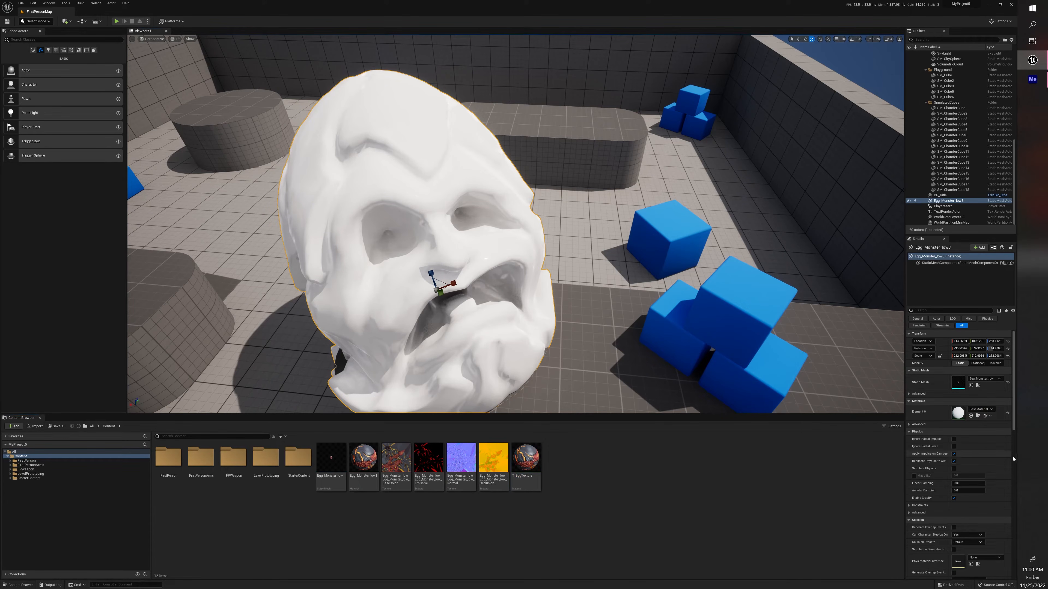
pyautogui.click(979, 409)
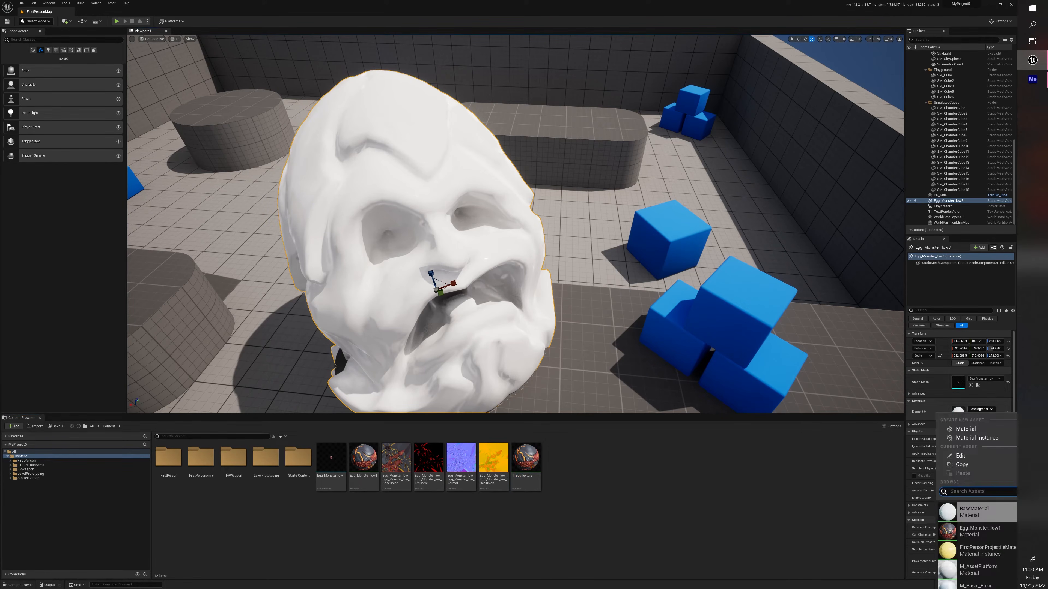
pyautogui.write('t_')
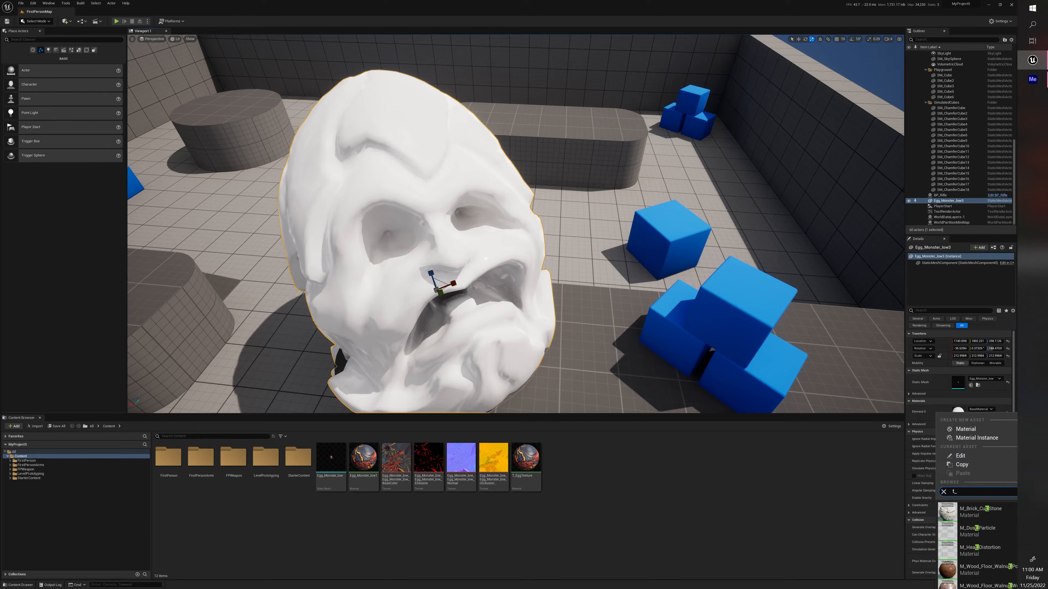
pyautogui.write('T_')
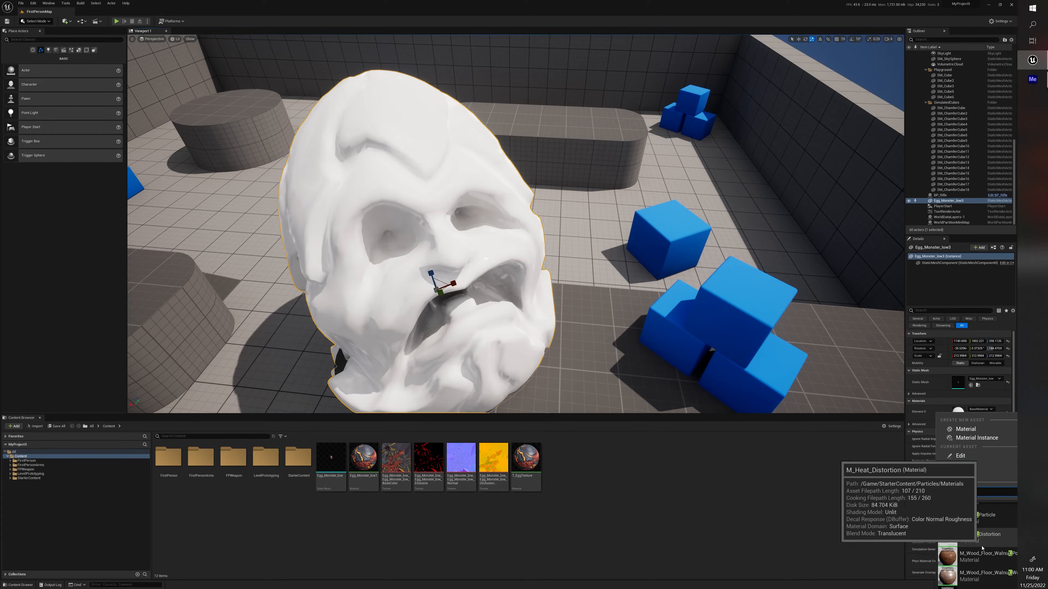
pyautogui.scroll(-1, 982, 575)
pyautogui.click(978, 583)
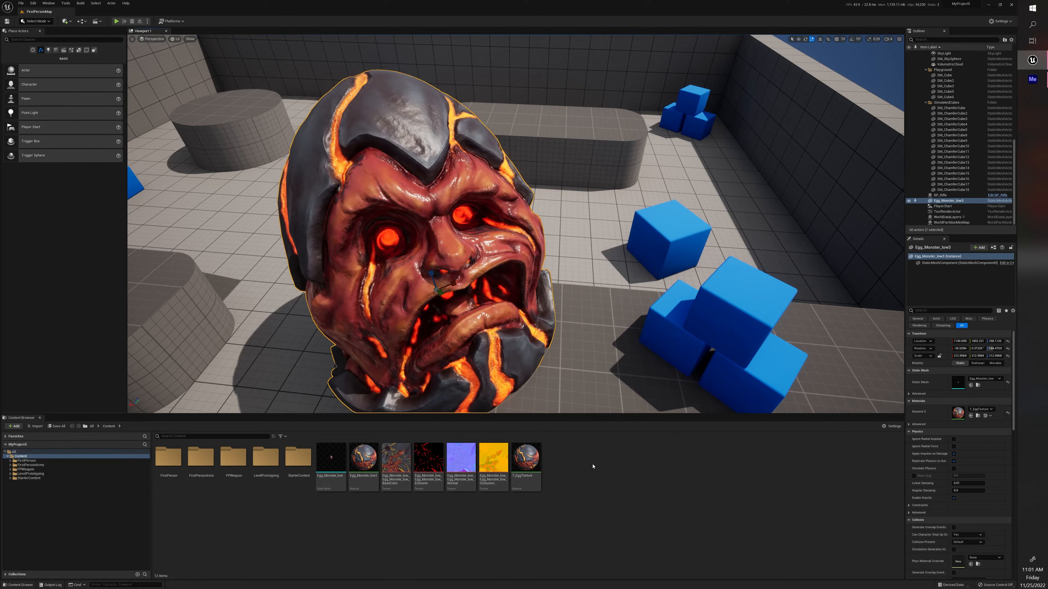
# - Inspect the textured egg monster up close and reopen the T_EggTexture material graph
pyautogui.moveTo(569, 363); pyautogui.dragTo(538, 357, button='right')
pyautogui.press('w')
pyautogui.press('s')
pyautogui.moveTo(535, 457)
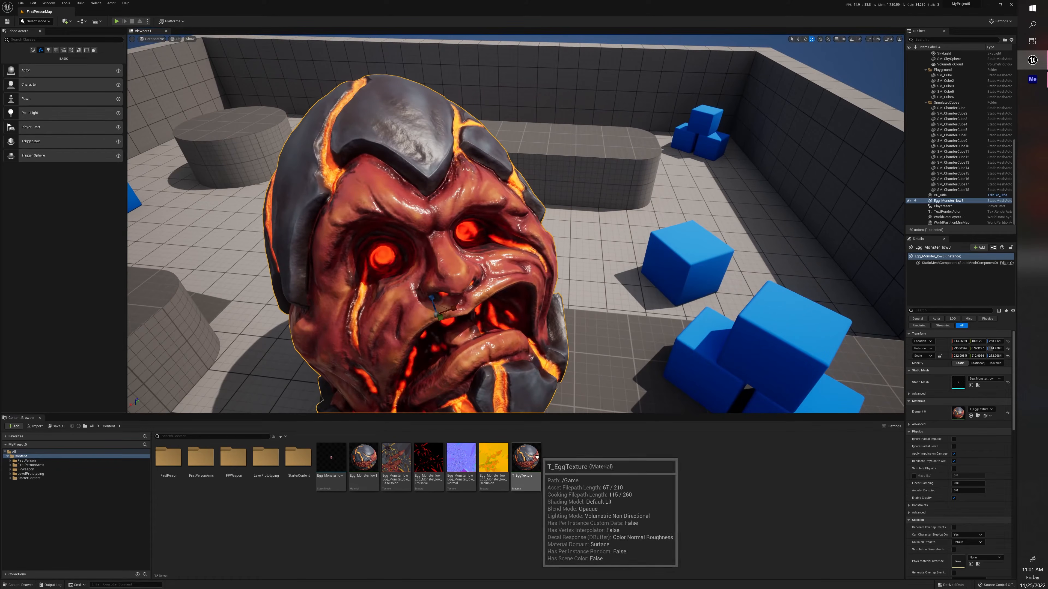
pyautogui.click(535, 457)
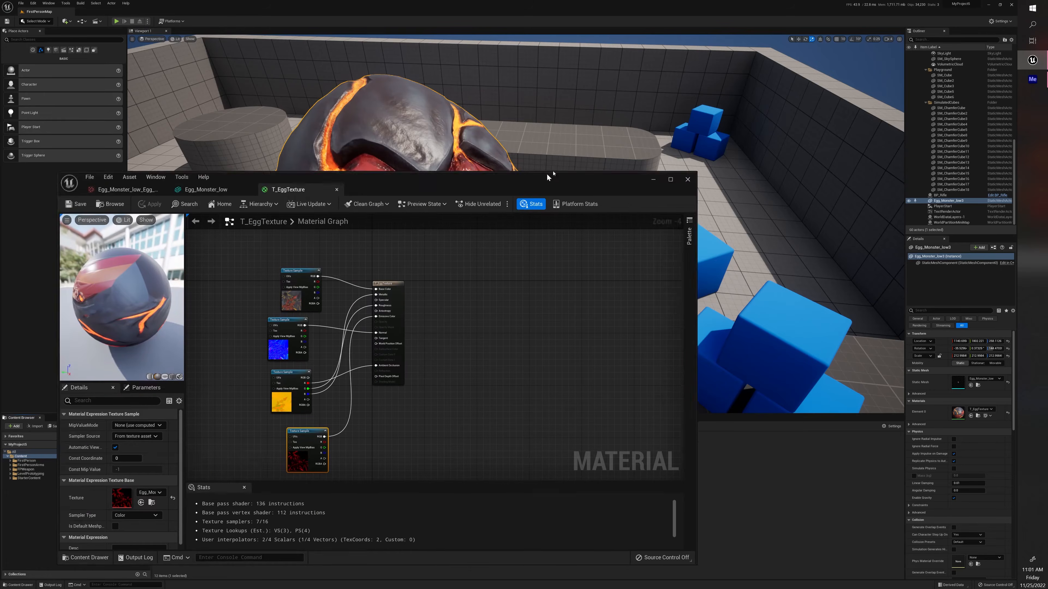
# - Reposition the Emissive Texture Sample node and disconnect its RGB output from Emissive Color
pyautogui.moveTo(545, 177); pyautogui.dragTo(632, 115)
pyautogui.scroll(1, 473, 291)
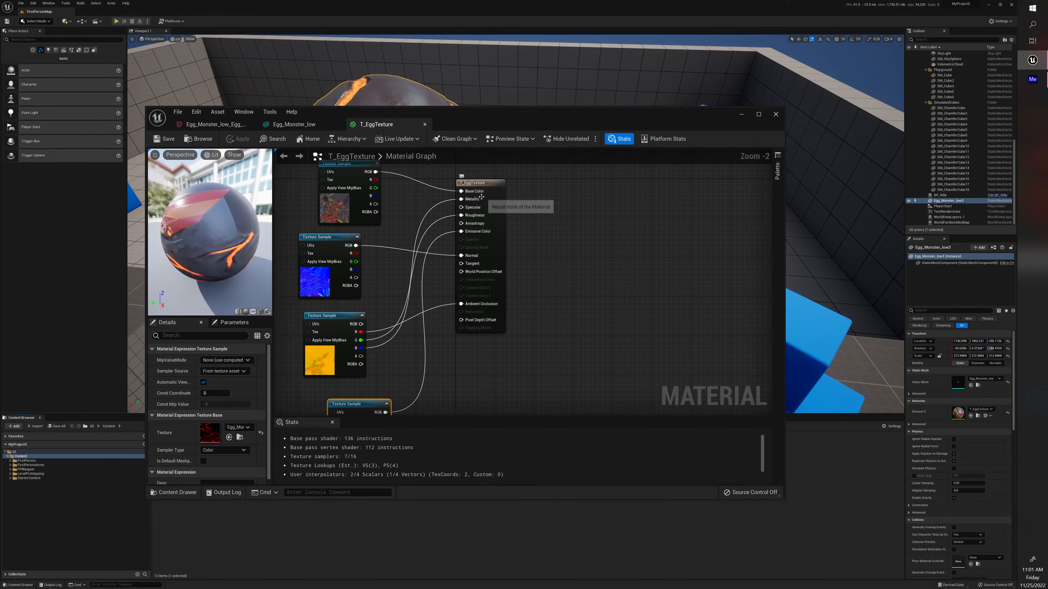
pyautogui.scroll(1, 533, 227)
pyautogui.scroll(-1, 462, 317)
pyautogui.moveTo(455, 348); pyautogui.dragTo(445, 256, button='right')
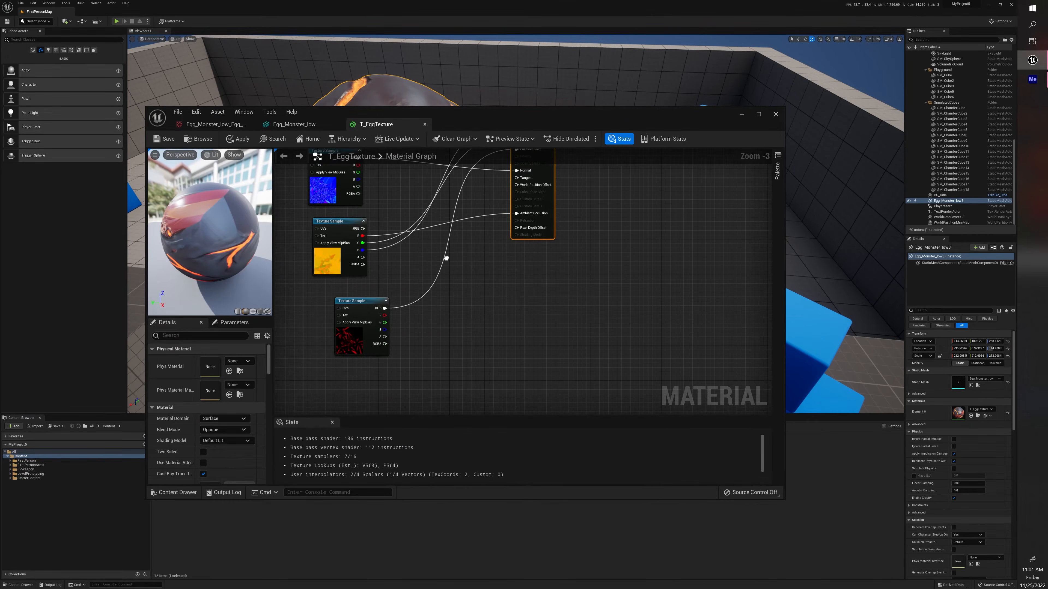
pyautogui.moveTo(380, 301); pyautogui.dragTo(375, 301)
pyautogui.moveTo(467, 286); pyautogui.dragTo(469, 324, button='right')
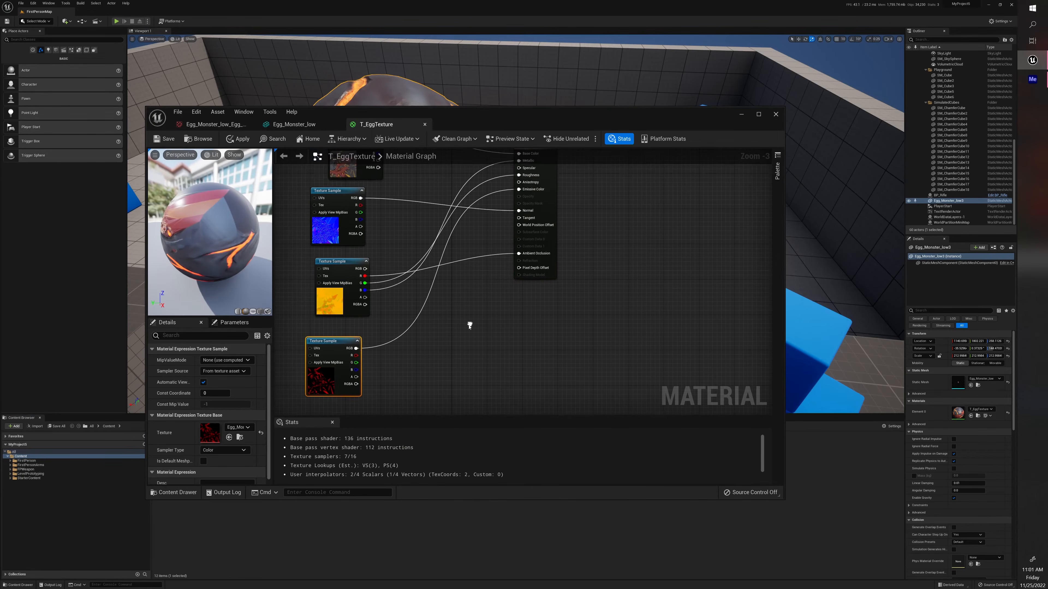
pyautogui.keyDown('alt'); pyautogui.click(422, 312); pyautogui.keyUp('alt')
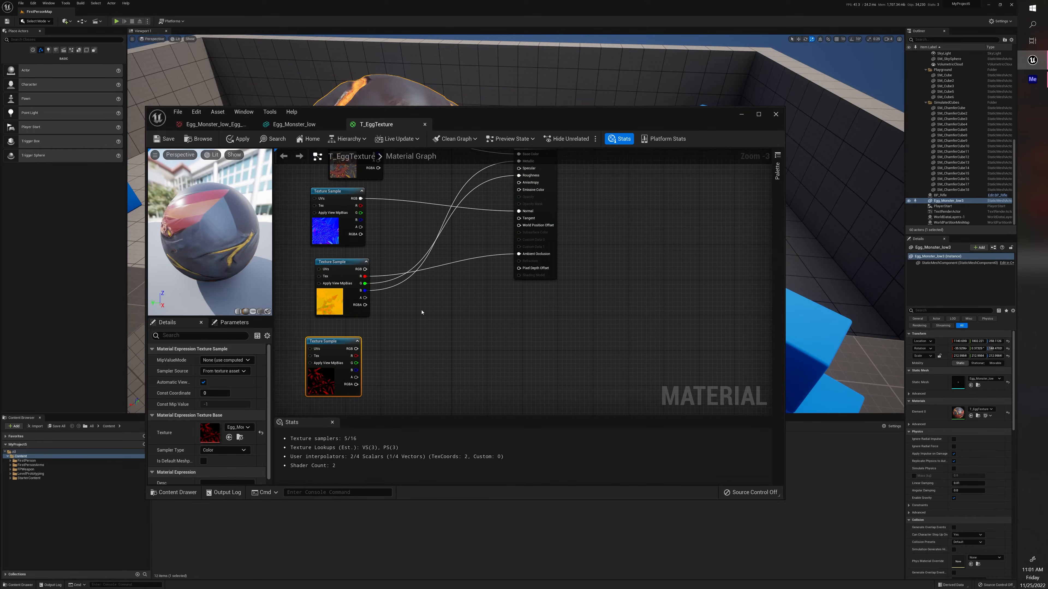
pyautogui.click(419, 327)
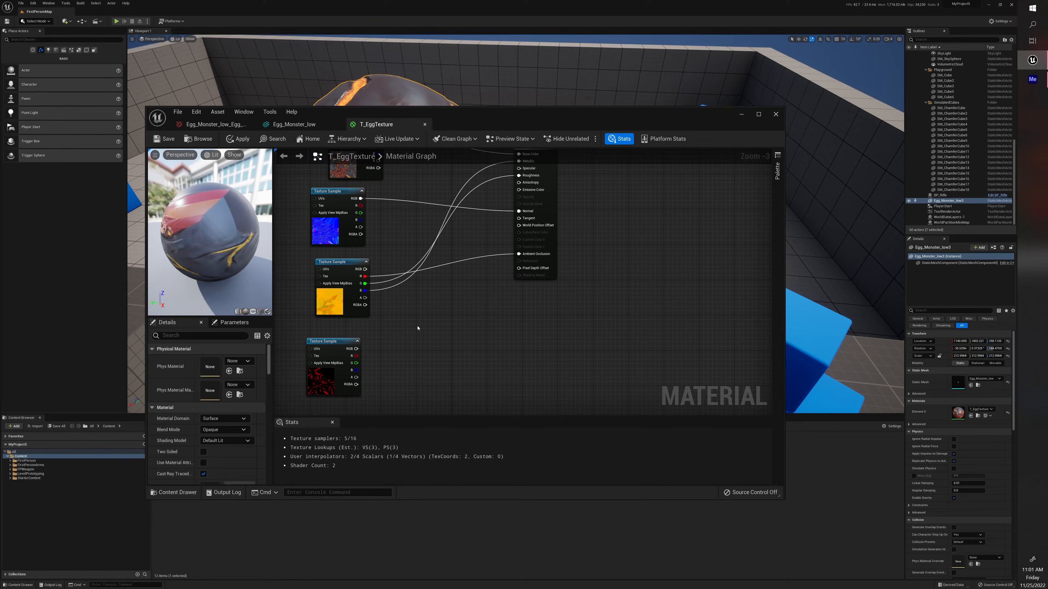
pyautogui.click(417, 328)
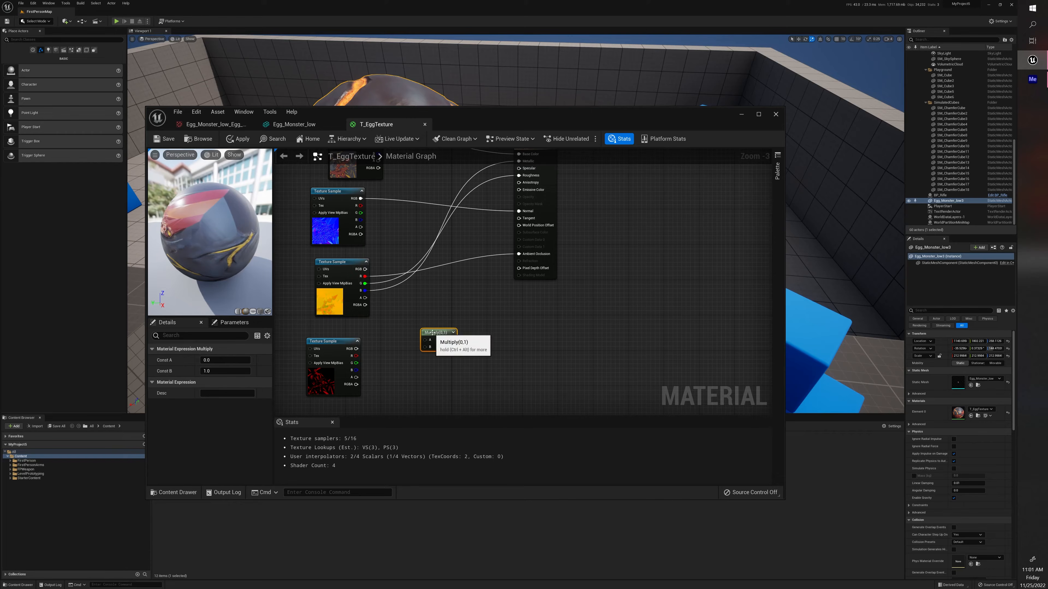
pyautogui.press('Delete')
# - Add a Multiply node, connect the Emissive texture's RGB output to its A input, and link its output to Emissive Color
pyautogui.rightClick(424, 332)
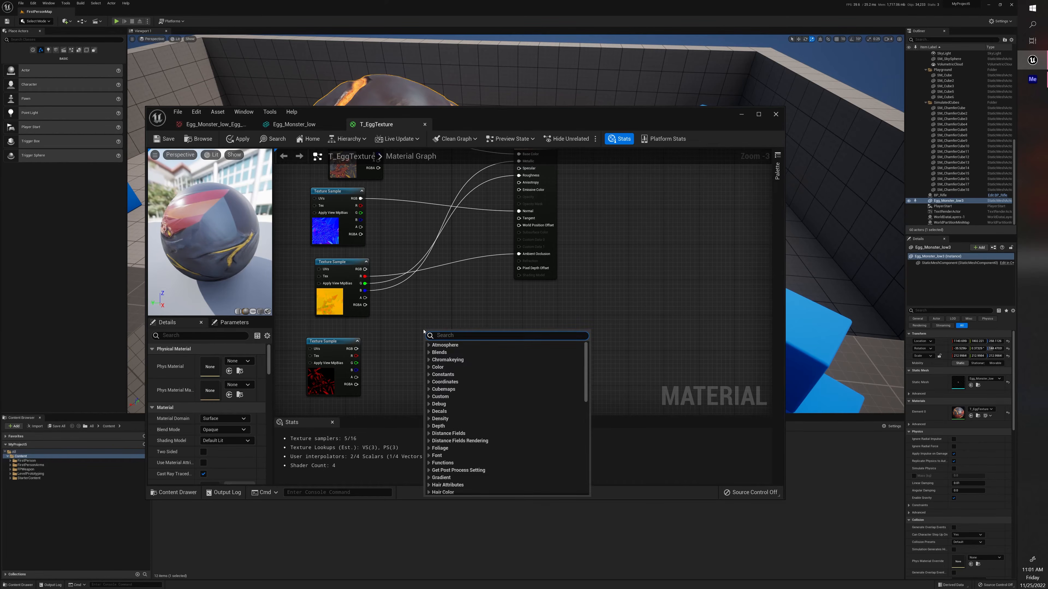
pyautogui.write('multipl')
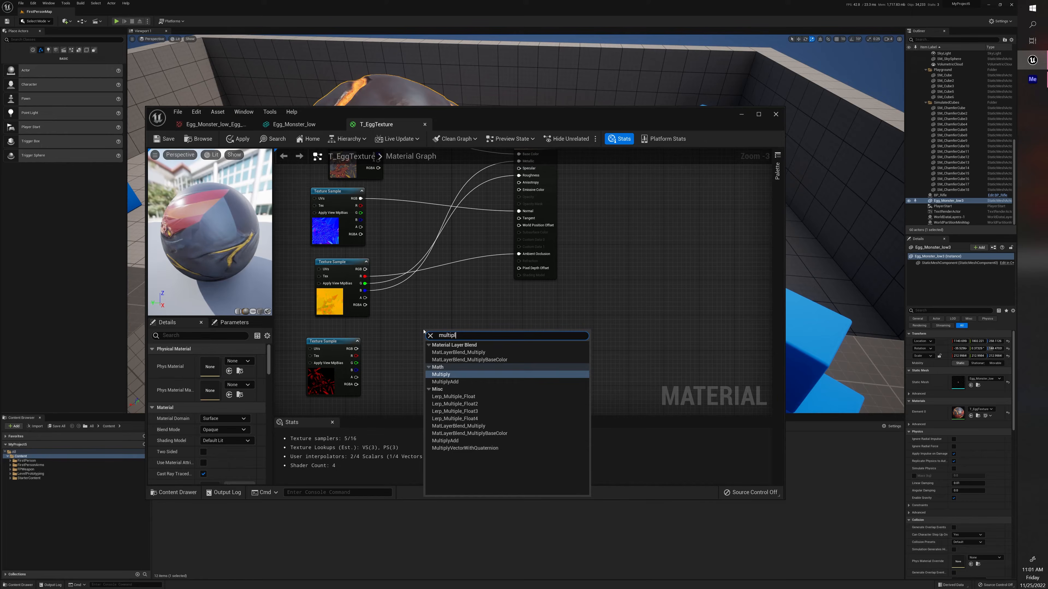
pyautogui.press('Return')
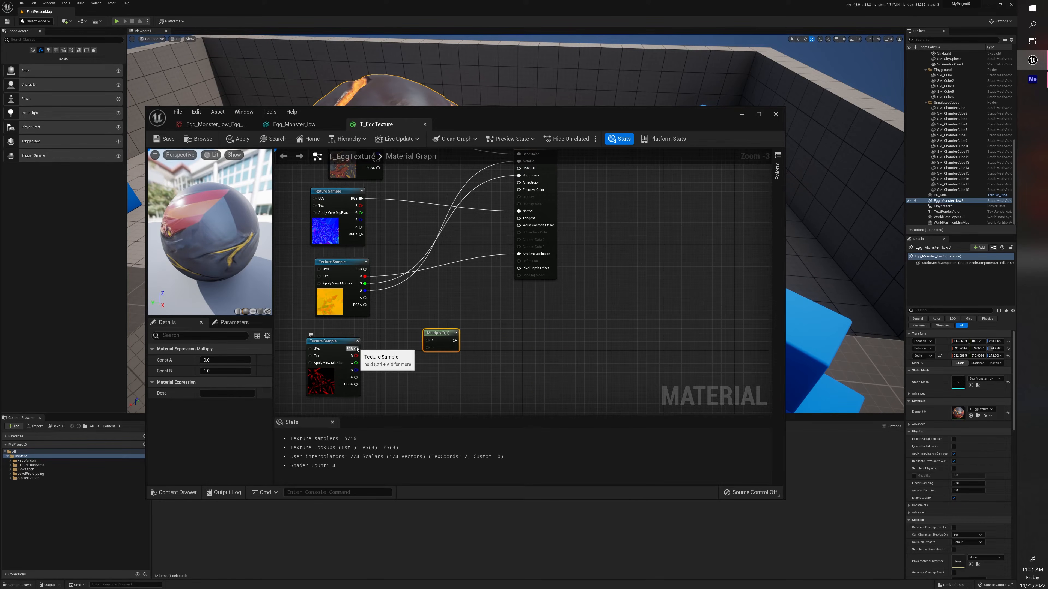
pyautogui.moveTo(356, 349); pyautogui.dragTo(519, 189)
pyautogui.click(423, 363)
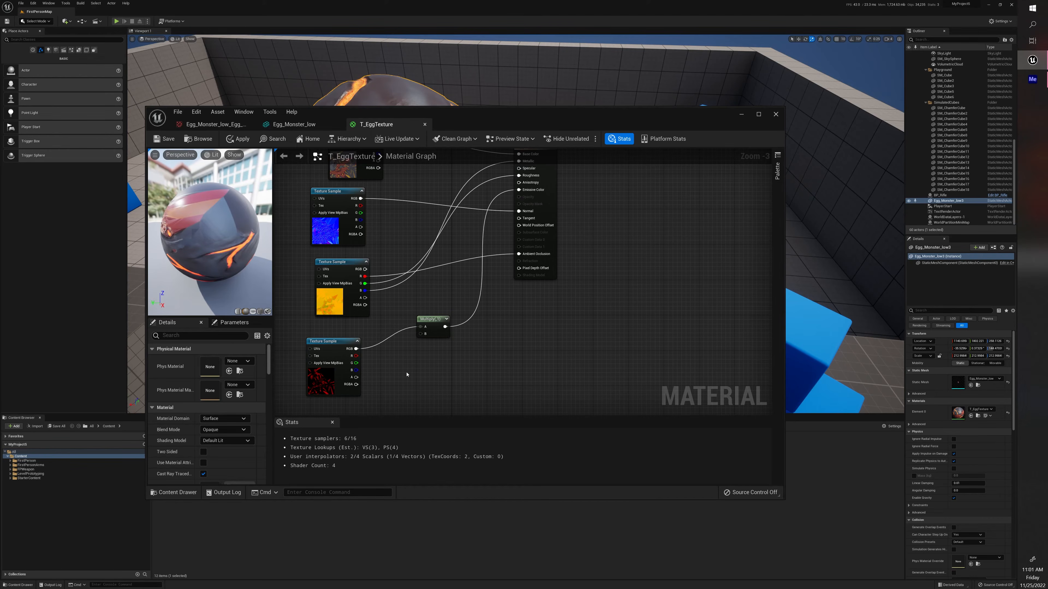
# - Add a Constant node below the Multiply node and connect it to the Multiply node's B input
pyautogui.click(388, 371)
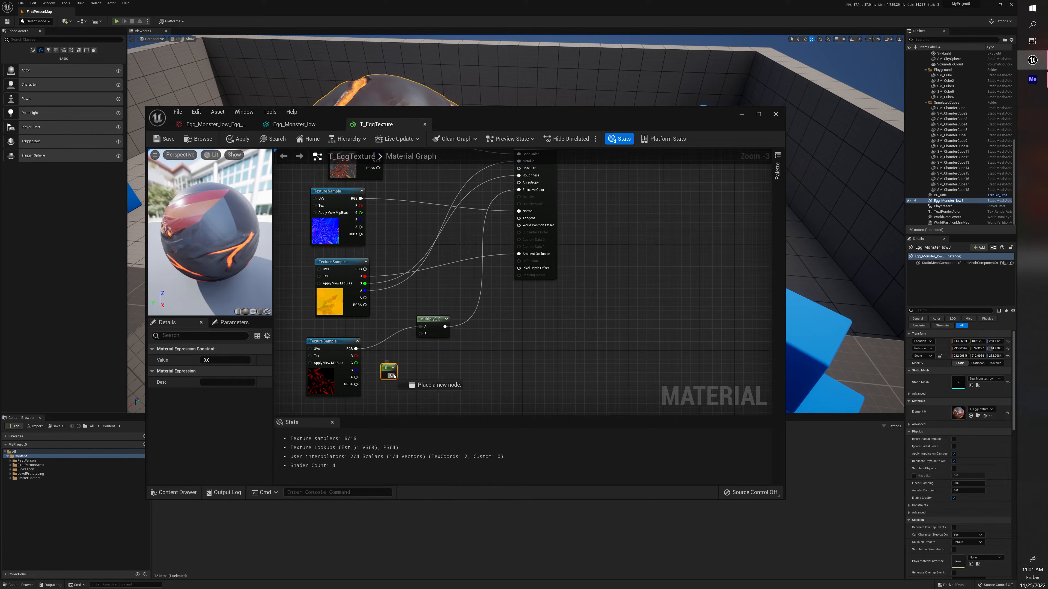
pyautogui.moveTo(392, 375); pyautogui.dragTo(421, 334)
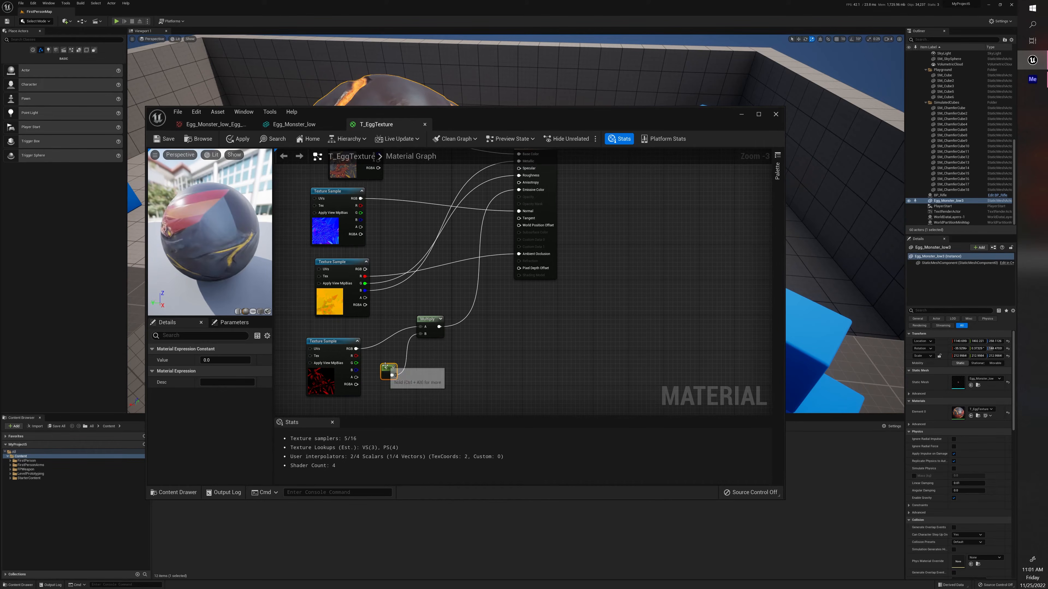
pyautogui.click(432, 365)
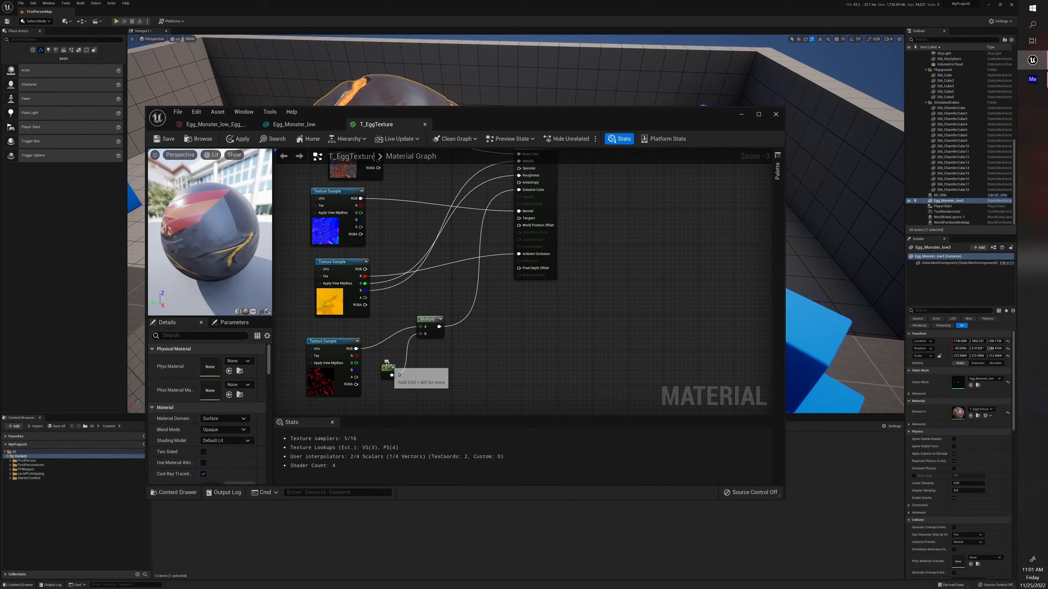
pyautogui.click(388, 366)
pyautogui.click(461, 379)
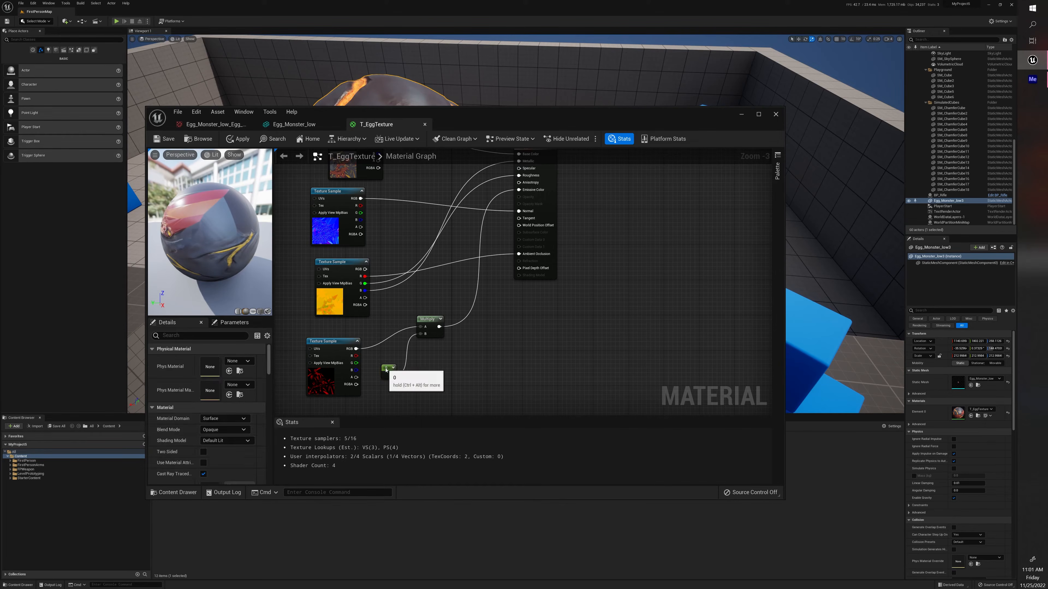
# - Set the value of the Constant node feeding the Multiply to 10
pyautogui.click(386, 368)
pyautogui.click(224, 359)
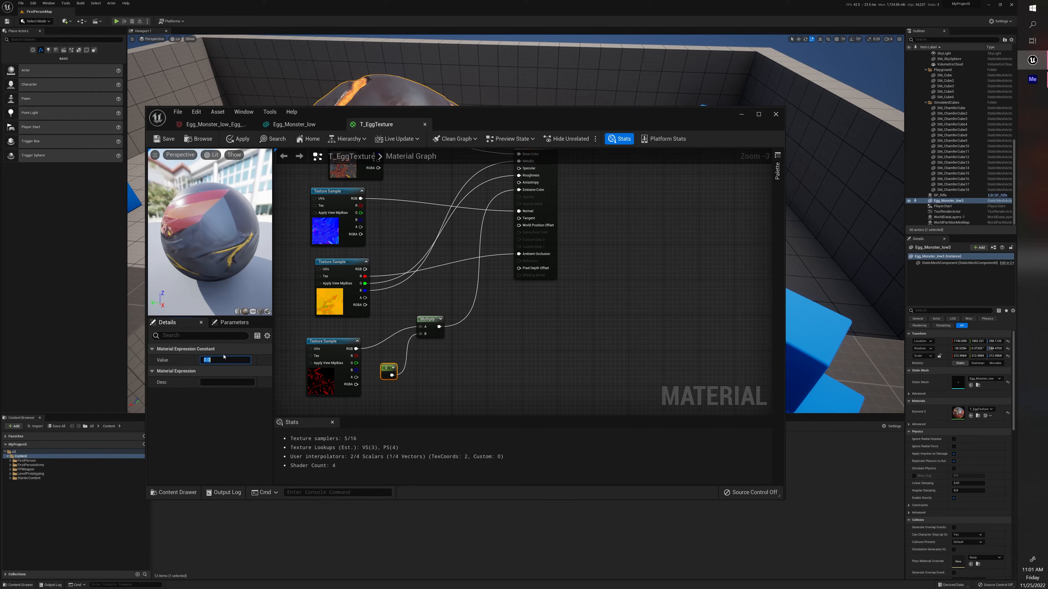
pyautogui.press('Return')
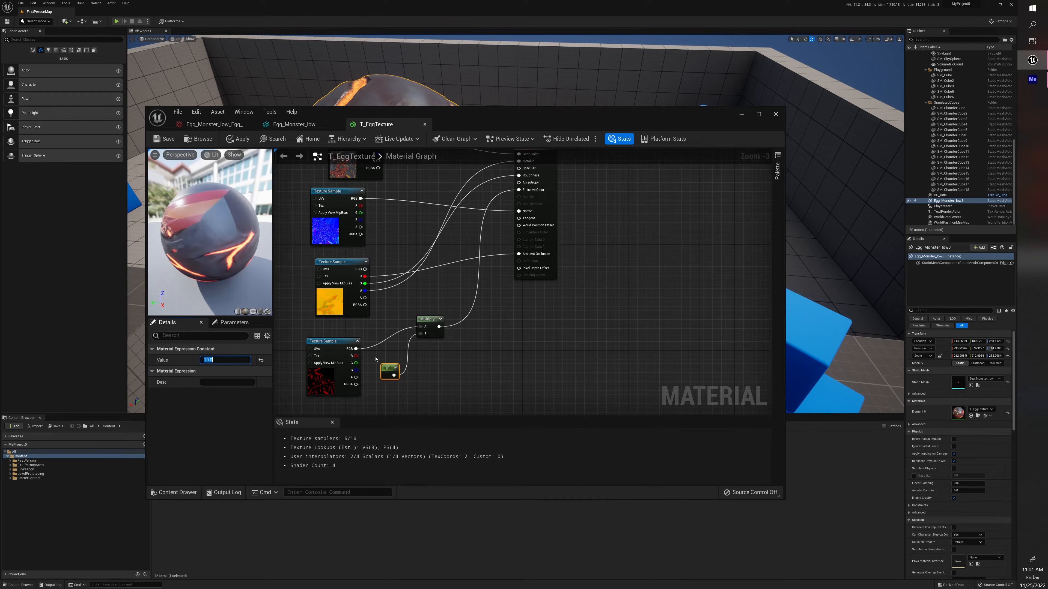
# - Tidy the positions of the Emissive Texture Sample, Multiply and Constant nodes in the graph
pyautogui.click(332, 342)
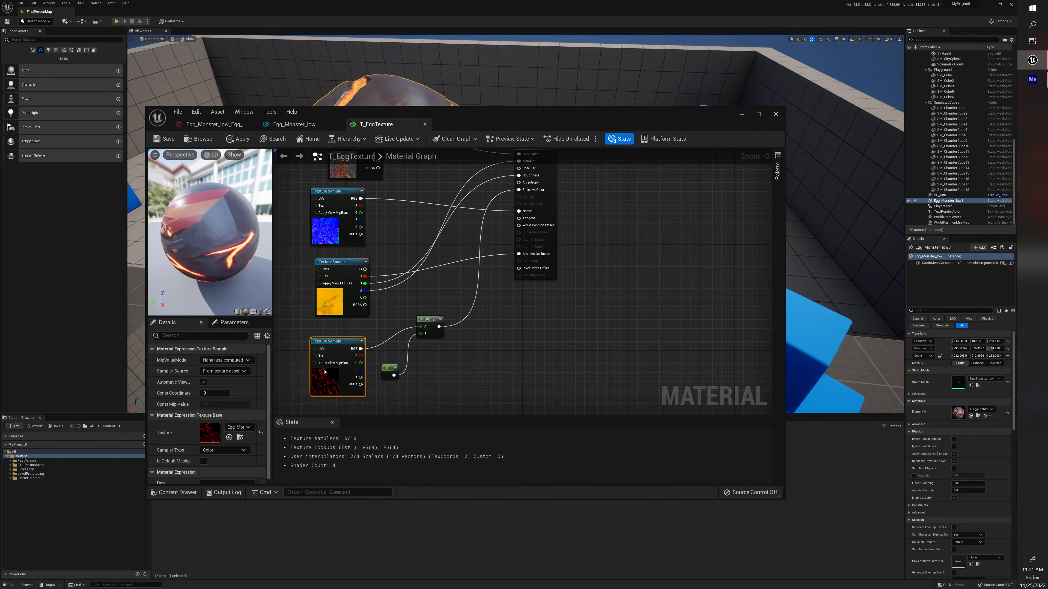
pyautogui.moveTo(331, 341); pyautogui.dragTo(336, 337)
pyautogui.moveTo(429, 317); pyautogui.dragTo(425, 316)
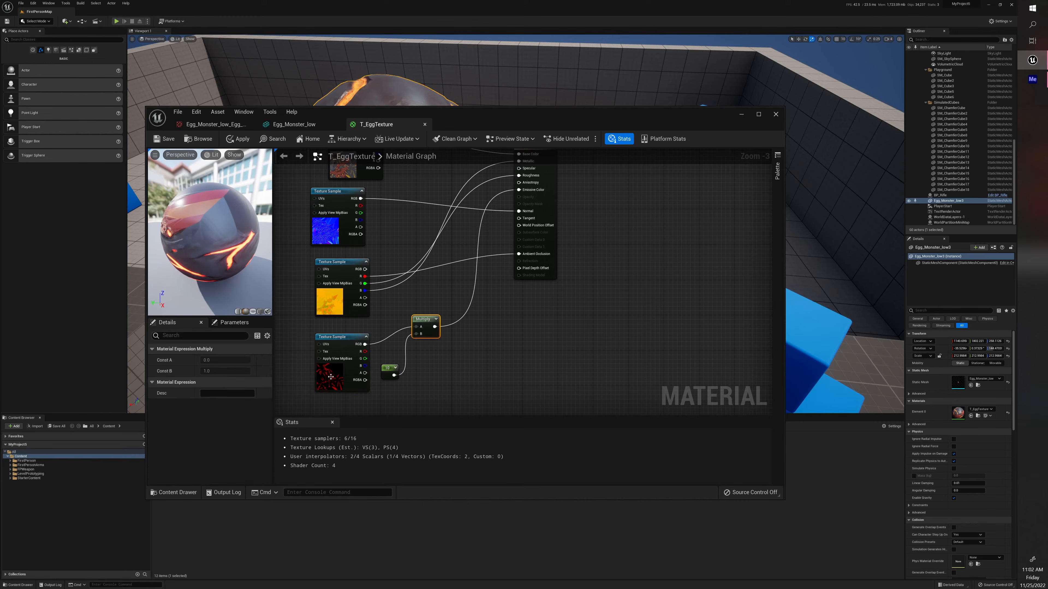
pyautogui.moveTo(392, 371); pyautogui.dragTo(397, 375)
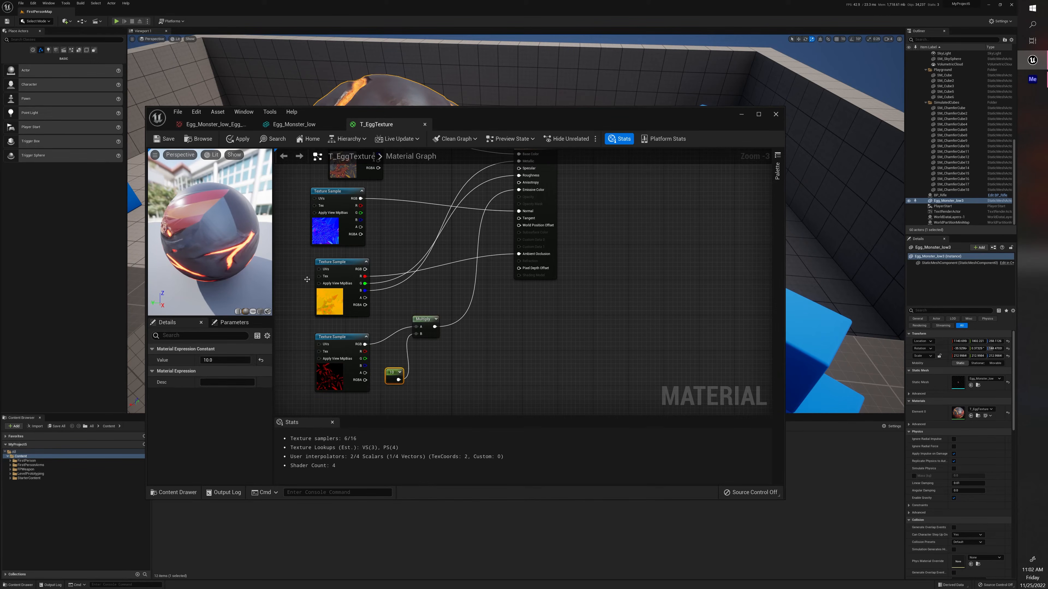
# - Apply and save the T_EggTexture material, then minimize its editor and inspect the glowing egg monster in the level
pyautogui.click(238, 138)
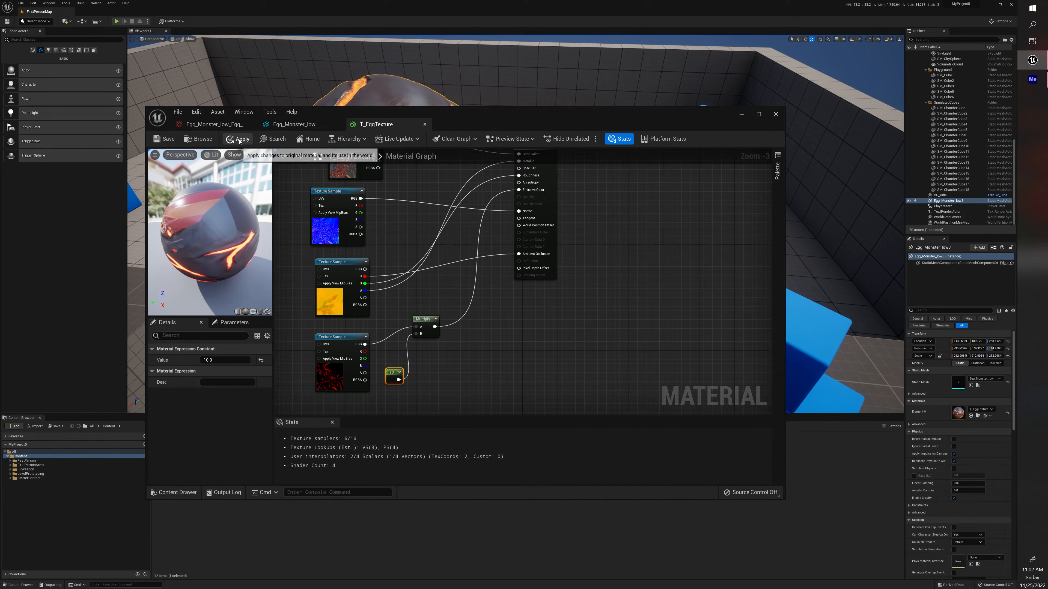
pyautogui.click(163, 140)
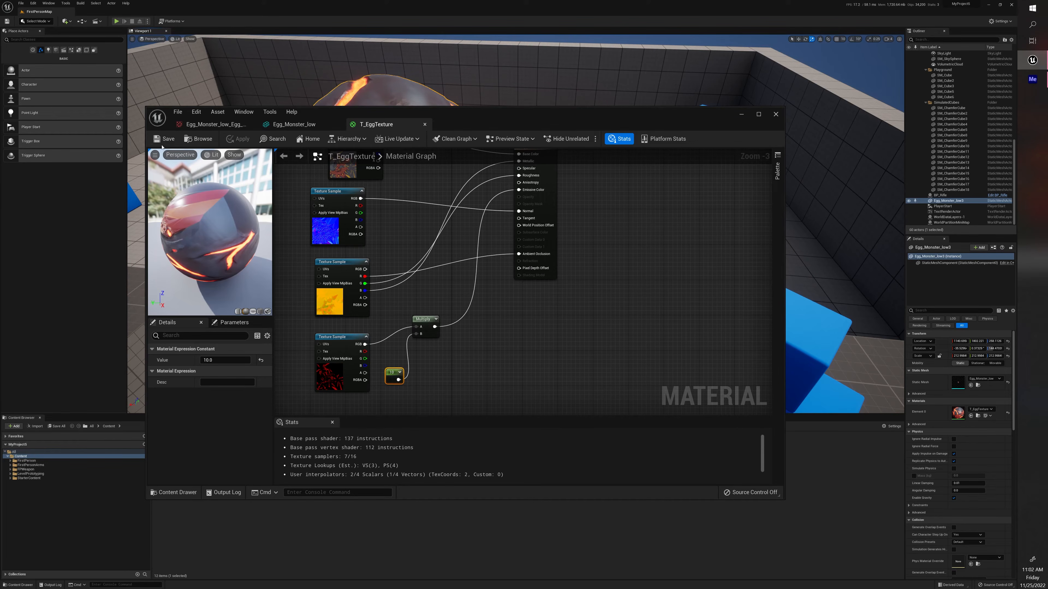
pyautogui.click(741, 115)
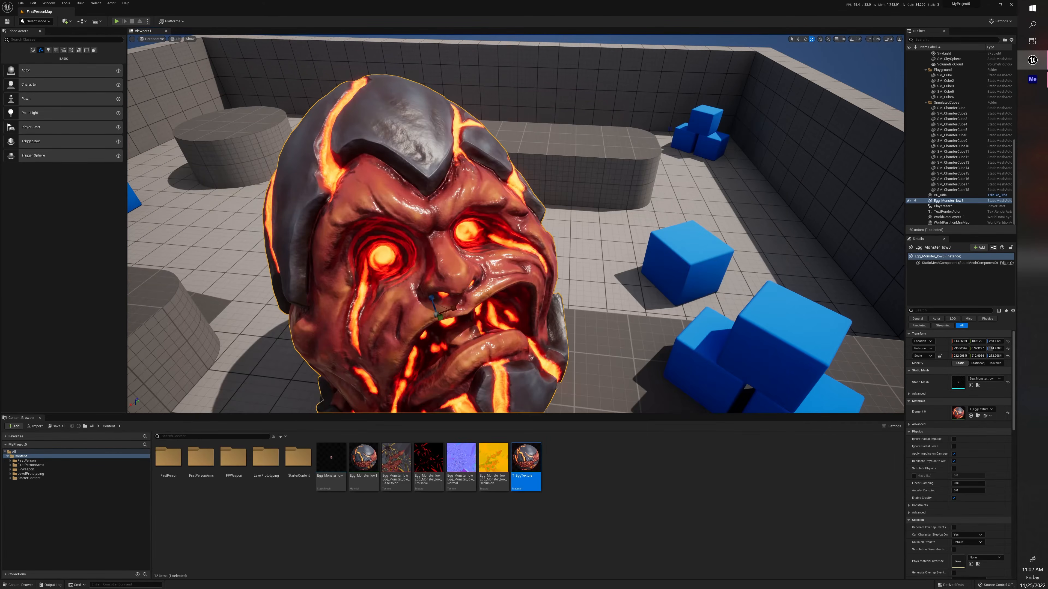
pyautogui.keyDown('alt'); pyautogui.moveTo(516, 223); pyautogui.dragTo(425, 227); pyautogui.keyUp('alt')
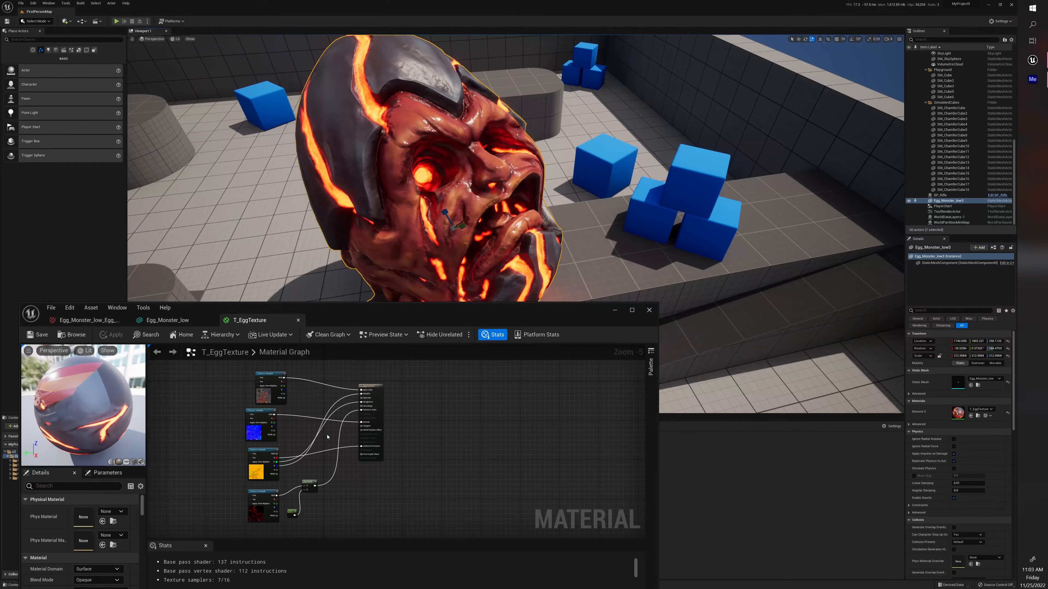
# - Enlarge the T_EggTexture material editor to fill the whole screen
pyautogui.scroll(1, 327, 436)
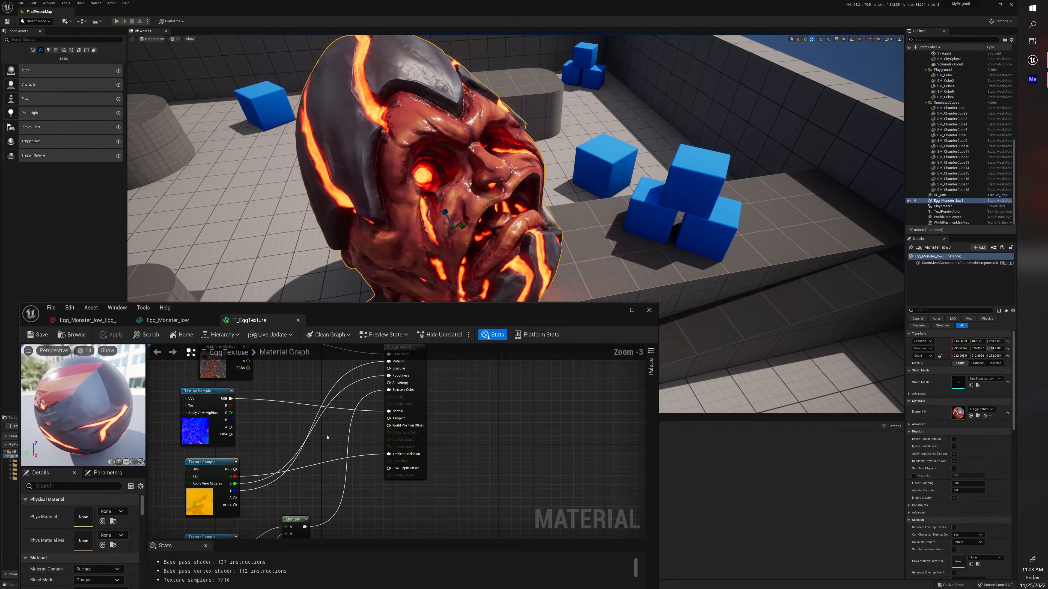
pyautogui.scroll(1, 330, 436)
pyautogui.moveTo(332, 434); pyautogui.dragTo(337, 436, button='right')
pyautogui.moveTo(328, 303); pyautogui.dragTo(397, 63)
pyautogui.click(632, 69)
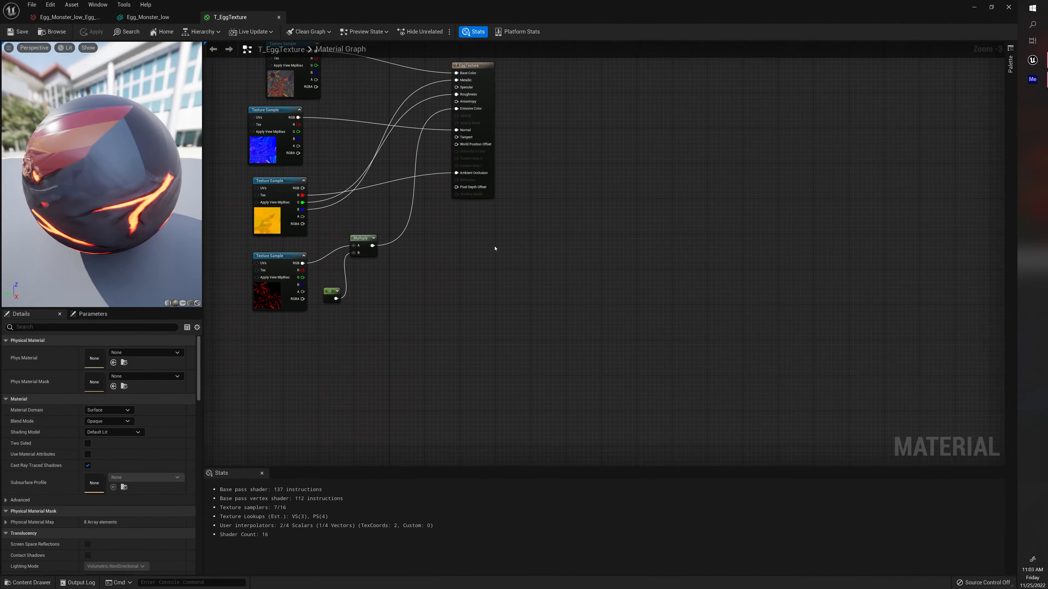
# - Examine the whole material graph, focusing on the Emissive texture and the Multiply node that feeds Emissive Color
pyautogui.scroll(2, 484, 250)
pyautogui.scroll(1, 365, 188)
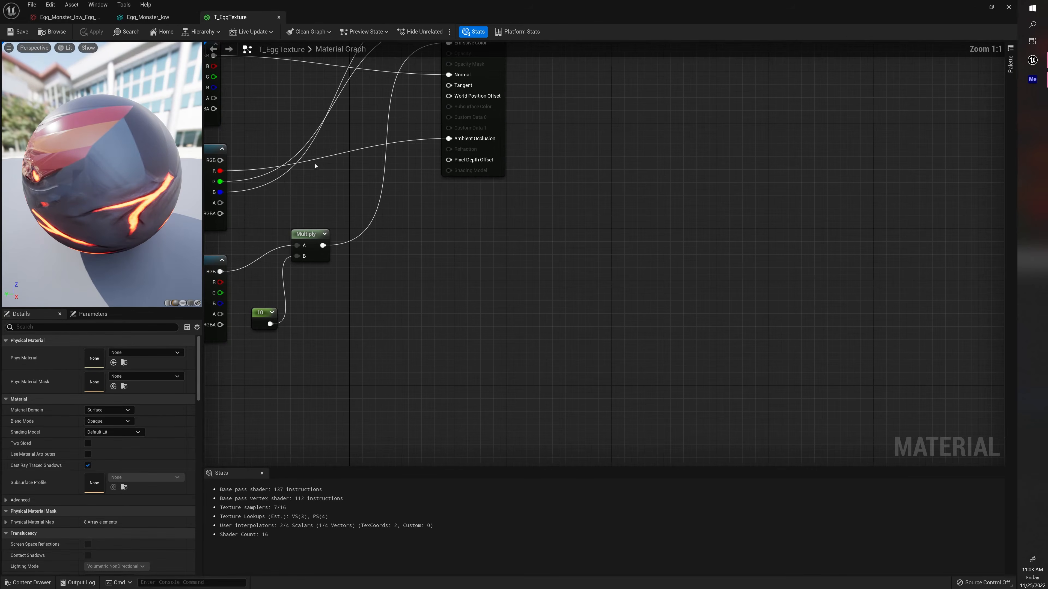
pyautogui.moveTo(315, 166); pyautogui.dragTo(409, 228, button='right')
pyautogui.scroll(-6, 410, 255)
pyautogui.scroll(3, 411, 255)
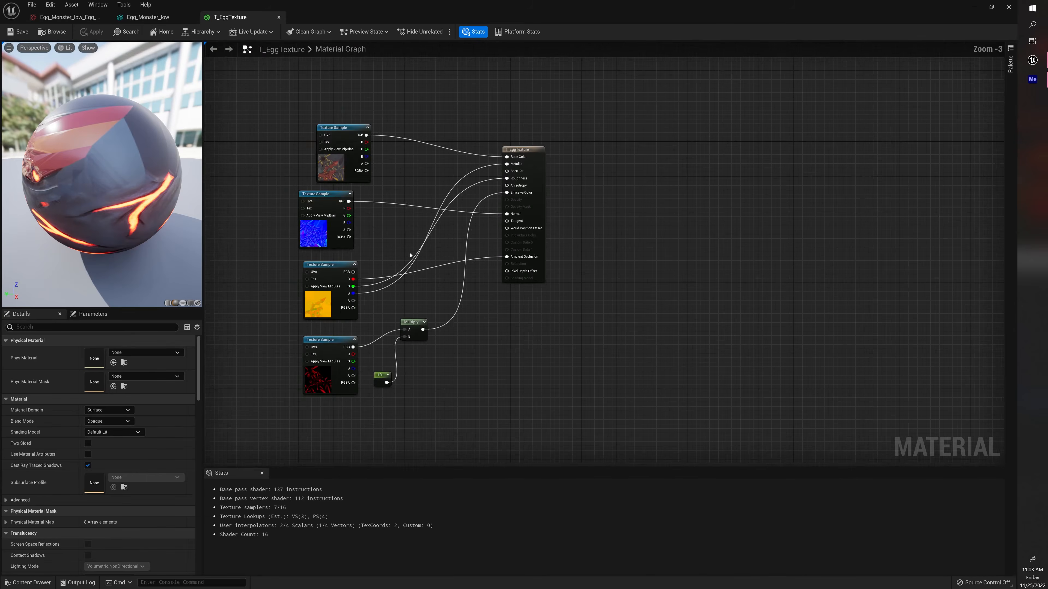
pyautogui.scroll(3, 410, 255)
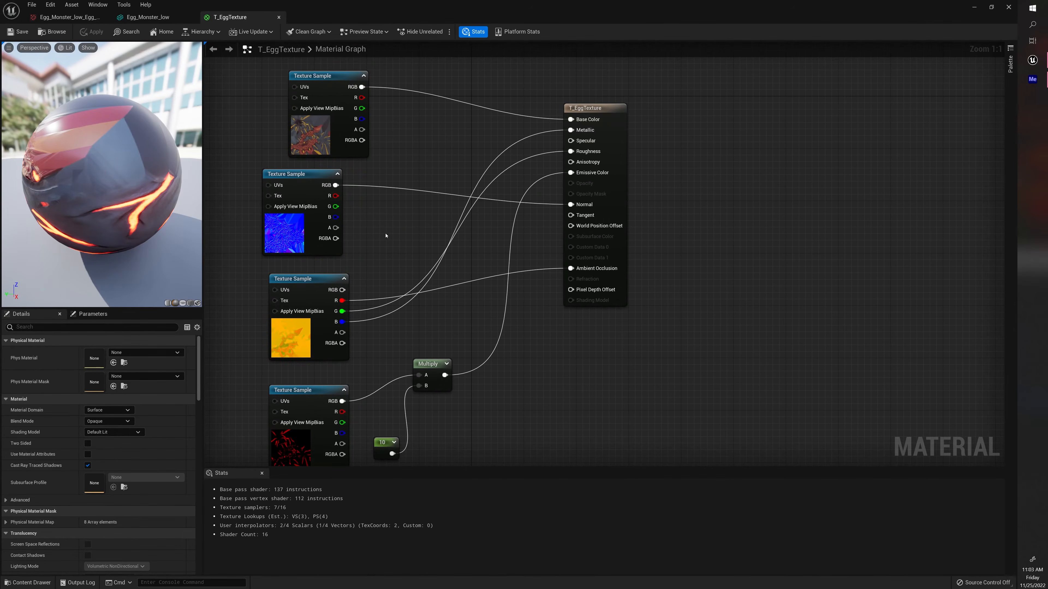
pyautogui.moveTo(432, 211); pyautogui.dragTo(374, 257, button='right')
pyautogui.click(291, 407)
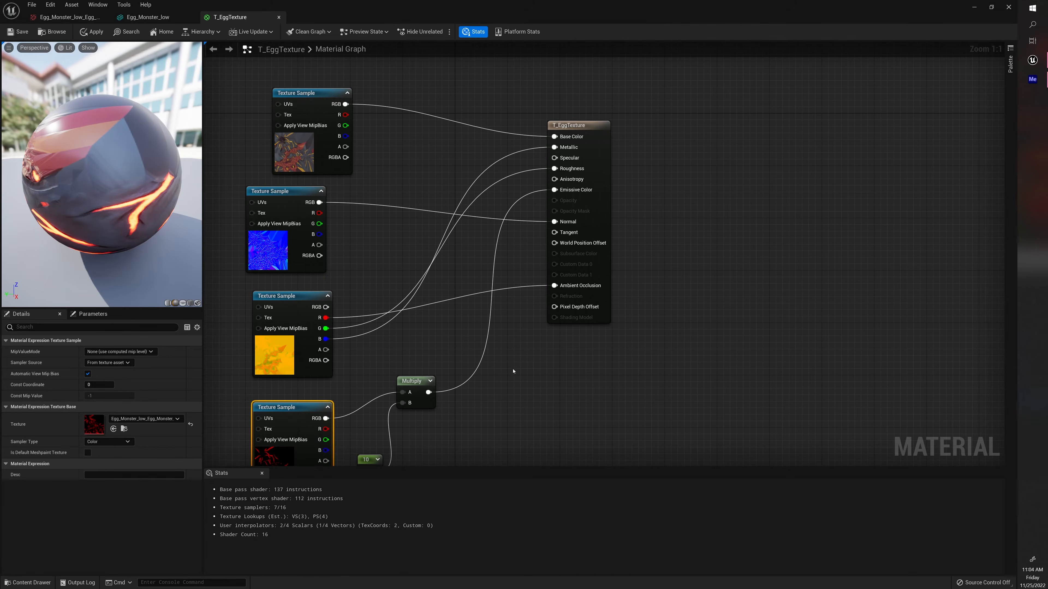
pyautogui.moveTo(512, 371); pyautogui.dragTo(497, 333, button='right')
pyautogui.click(397, 344)
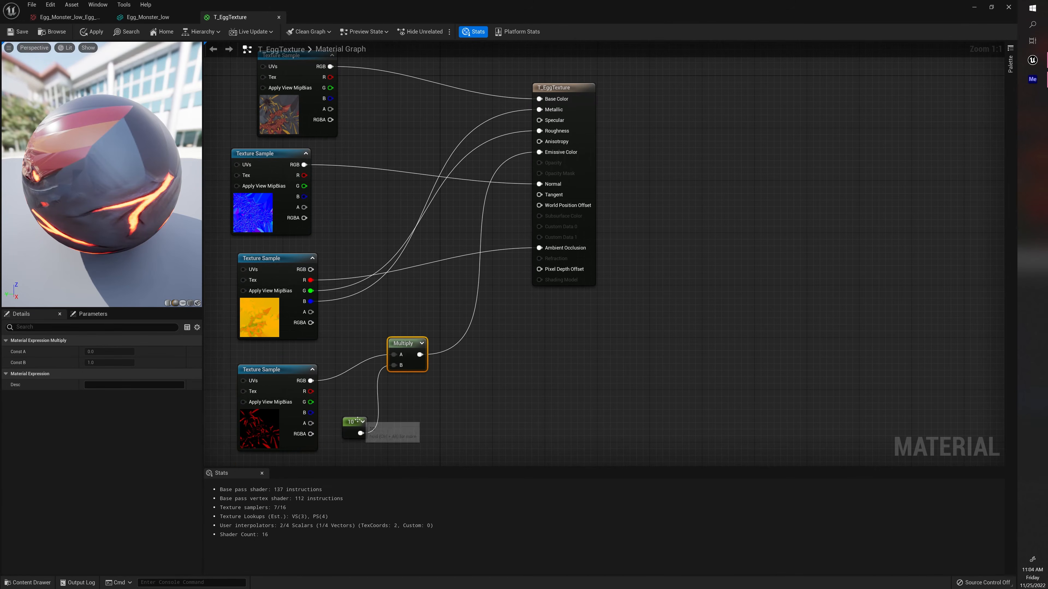
# - Set the emissive multiplier constant to 1, apply the material, and rotate the preview sphere to check the glow
pyautogui.click(356, 421)
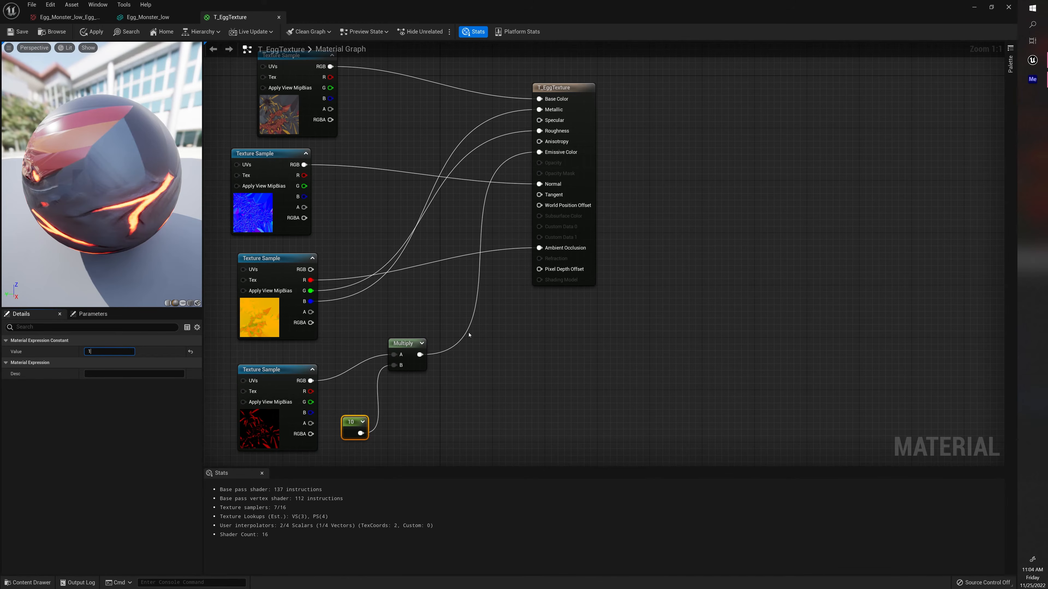
pyautogui.press('Return')
pyautogui.click(92, 31)
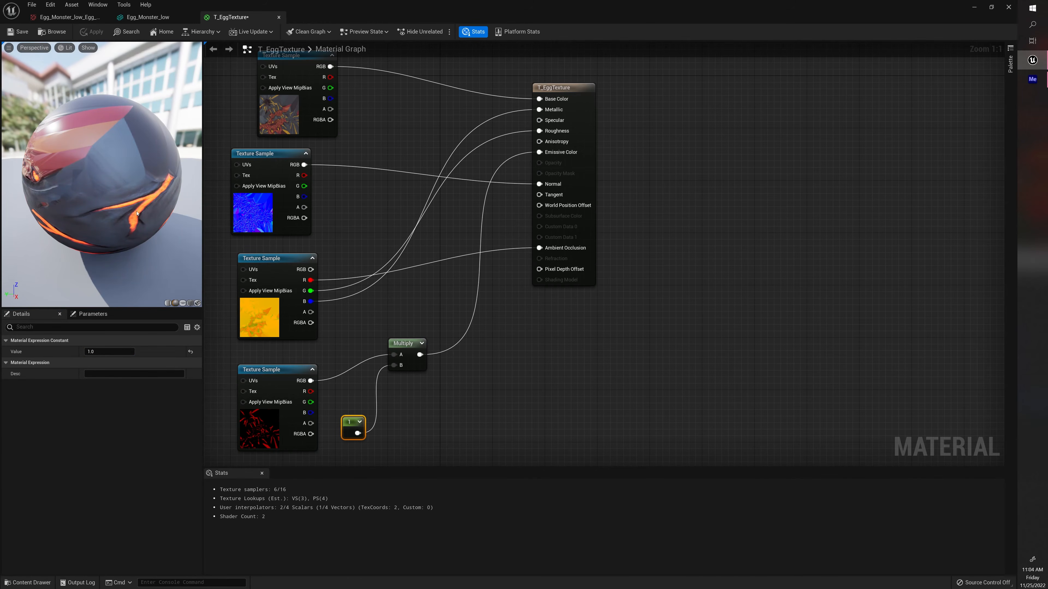
pyautogui.moveTo(195, 288); pyautogui.dragTo(169, 289)
pyautogui.moveTo(96, 226); pyautogui.dragTo(199, 219)
# - Try a value of 100 for the emissive multiplier constant
pyautogui.click(113, 352)
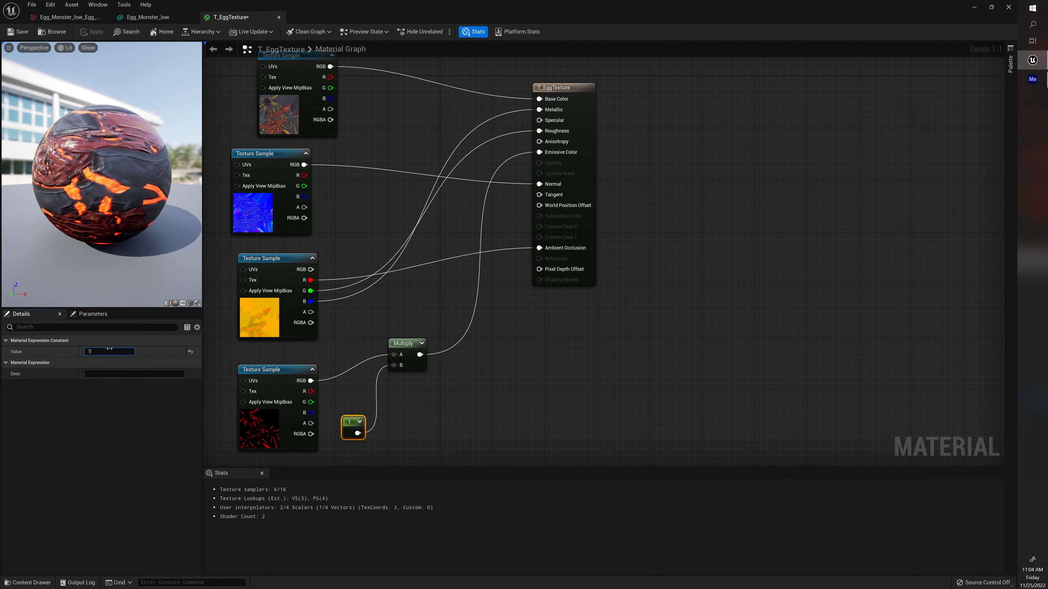
pyautogui.write('100')
pyautogui.press('Return')
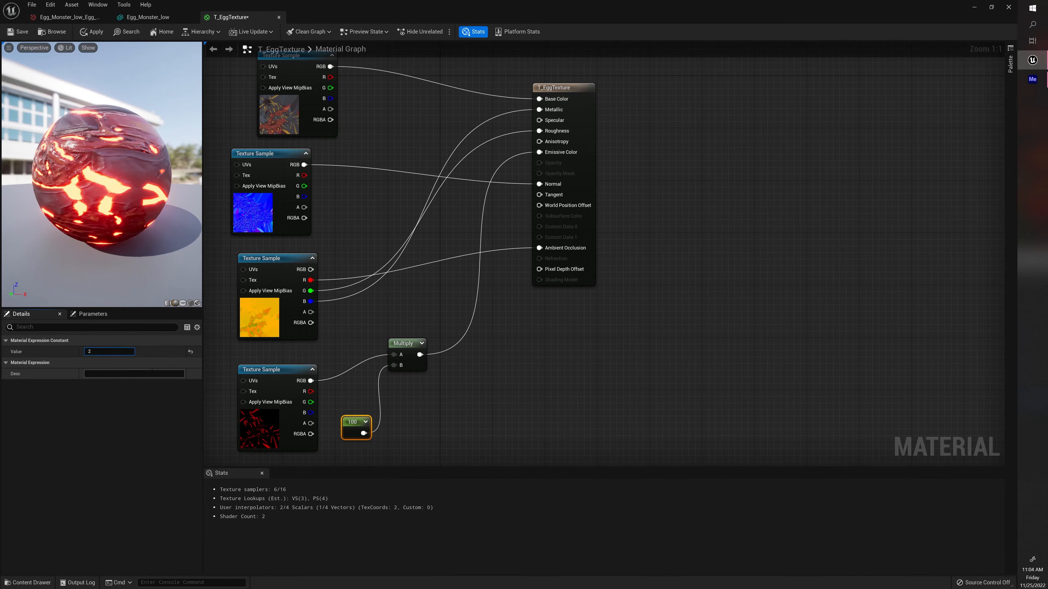
# - Try values of 2 and 5 for the emissive multiplier constant
pyautogui.write('2')
pyautogui.press('Return')
pyautogui.write('5')
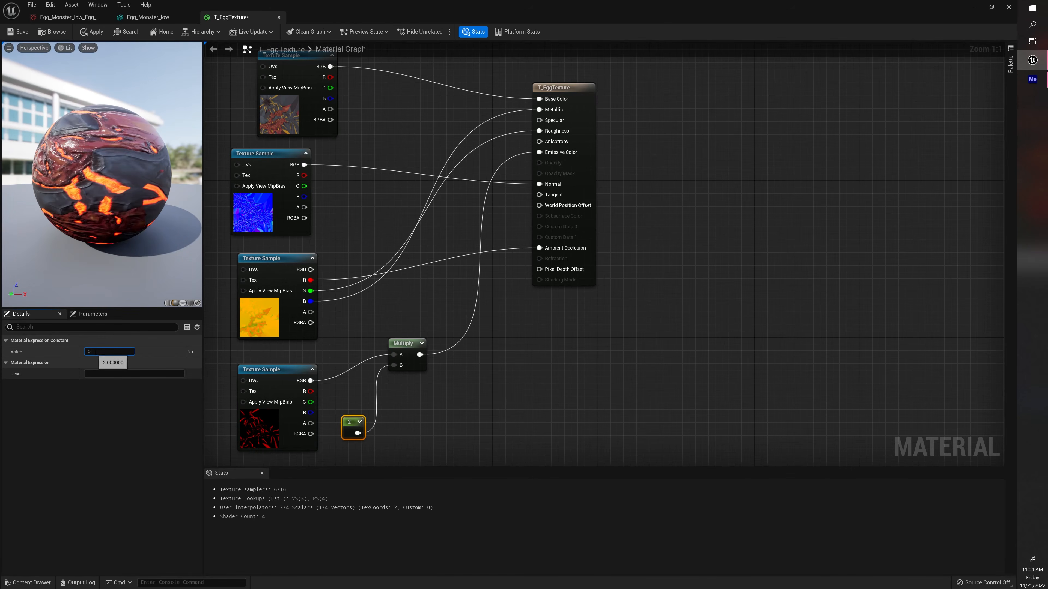
pyautogui.press('Return')
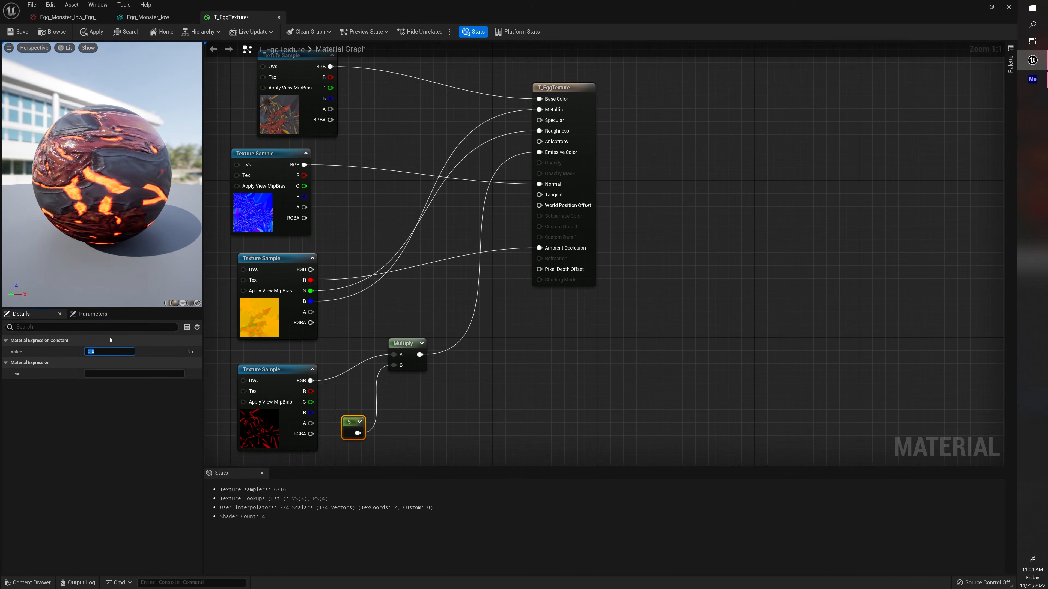
# - Set the emissive multiplier constant to 10 and save the material
pyautogui.write('10')
pyautogui.press('Return')
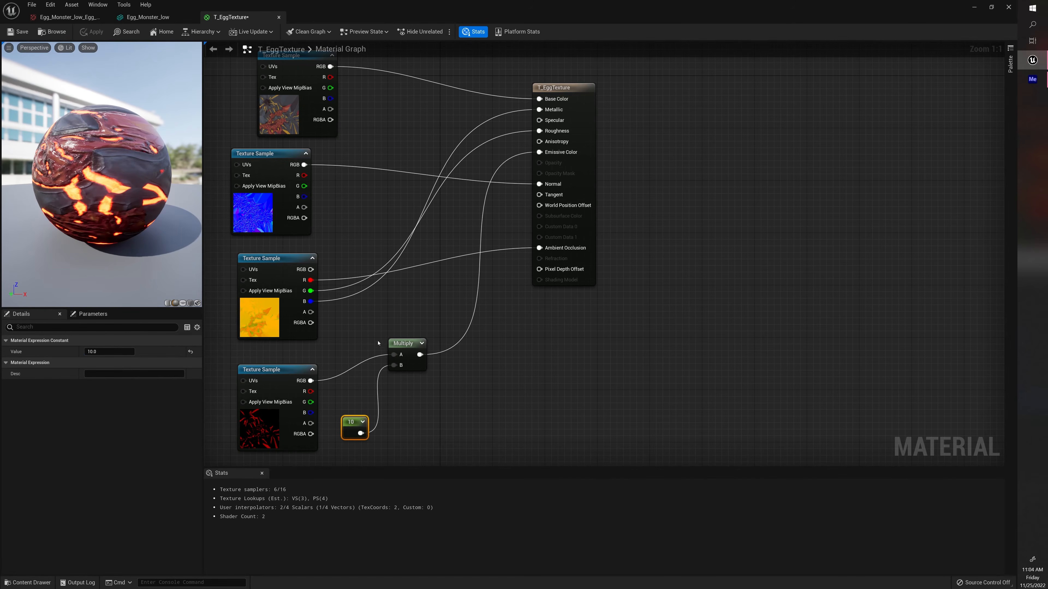
pyautogui.click(19, 33)
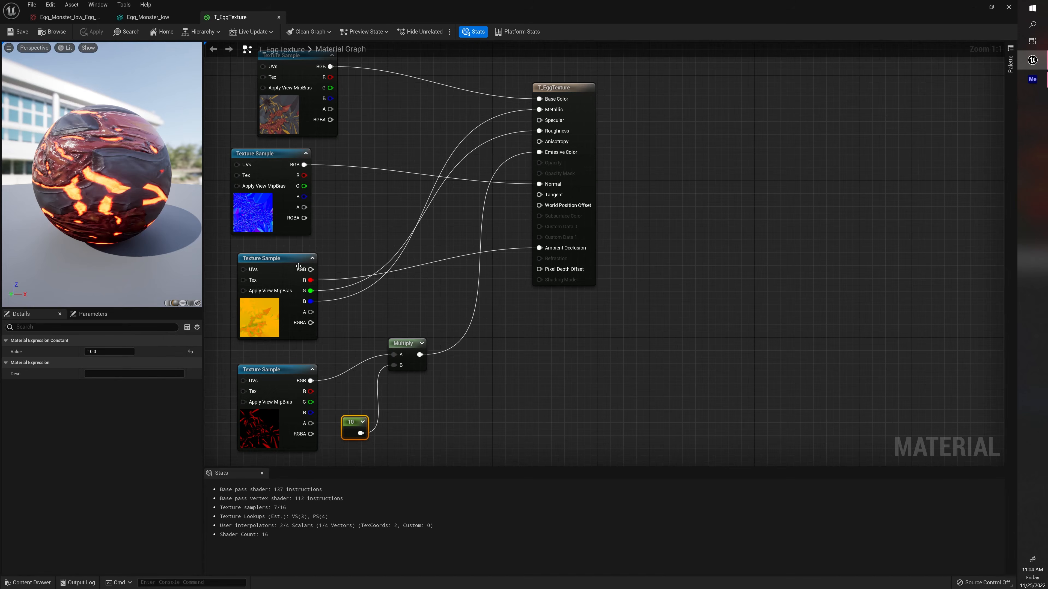
# - Add reroute nodes to the Metallic and Roughness wires, placing one level with the Metallic input and the other level with the orange texture's G output
pyautogui.click(280, 259)
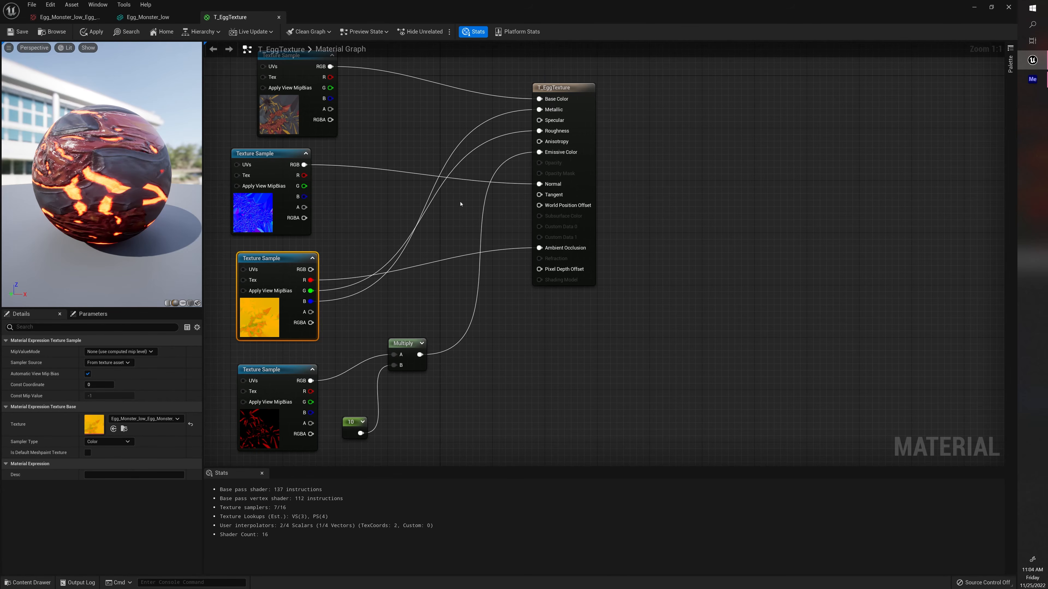
pyautogui.click(457, 149)
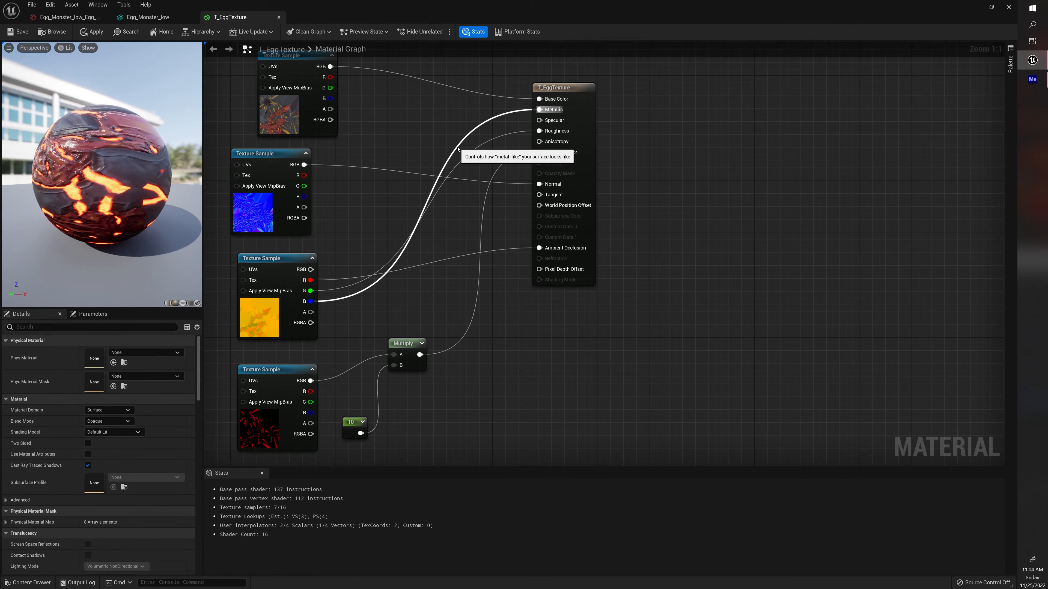
pyautogui.doubleClick(458, 149)
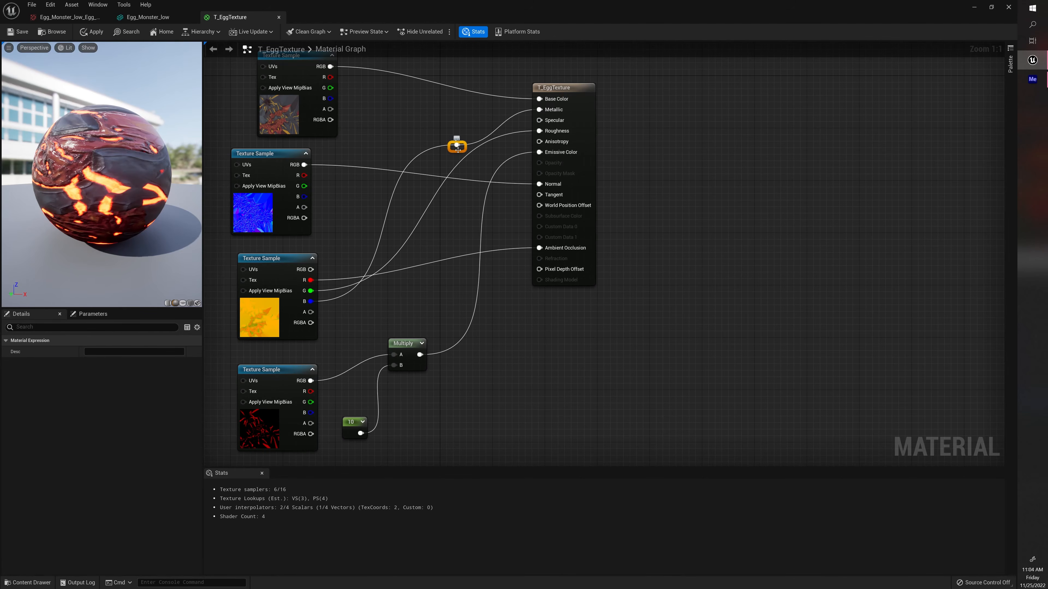
pyautogui.moveTo(456, 150); pyautogui.dragTo(385, 115)
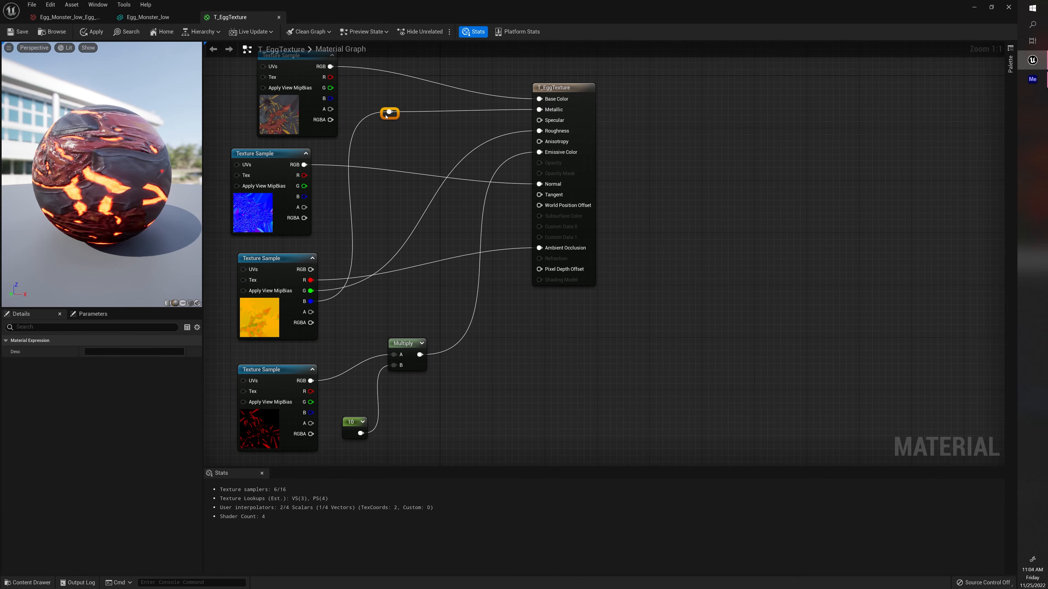
pyautogui.doubleClick(412, 223)
pyautogui.moveTo(416, 230); pyautogui.dragTo(411, 294)
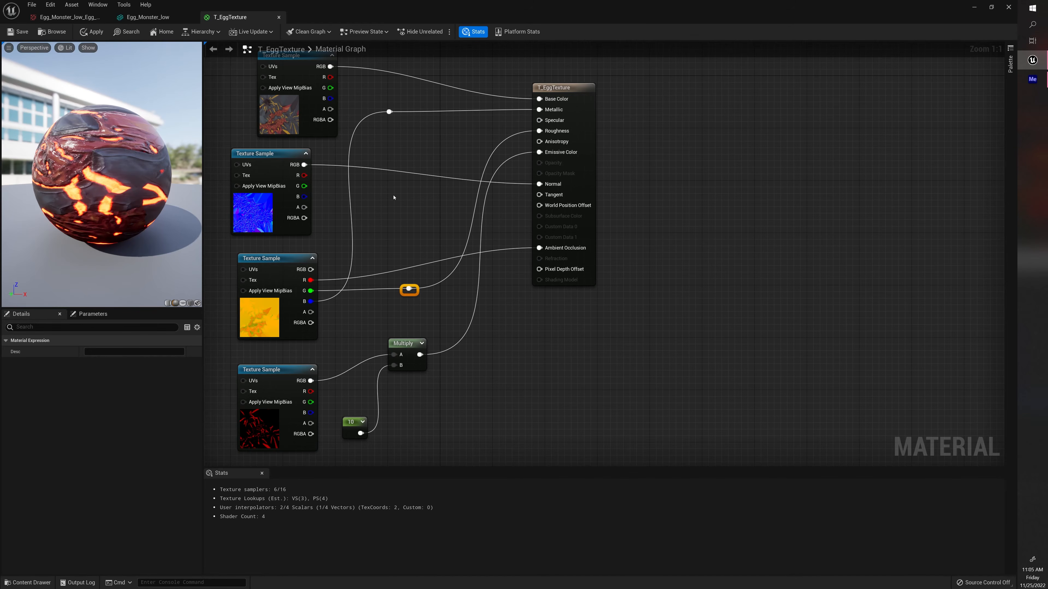
# - Reposition the Base Color Texture Sample node above the Normal texture node, offset slightly to its right
pyautogui.moveTo(393, 199); pyautogui.dragTo(385, 238, button='right')
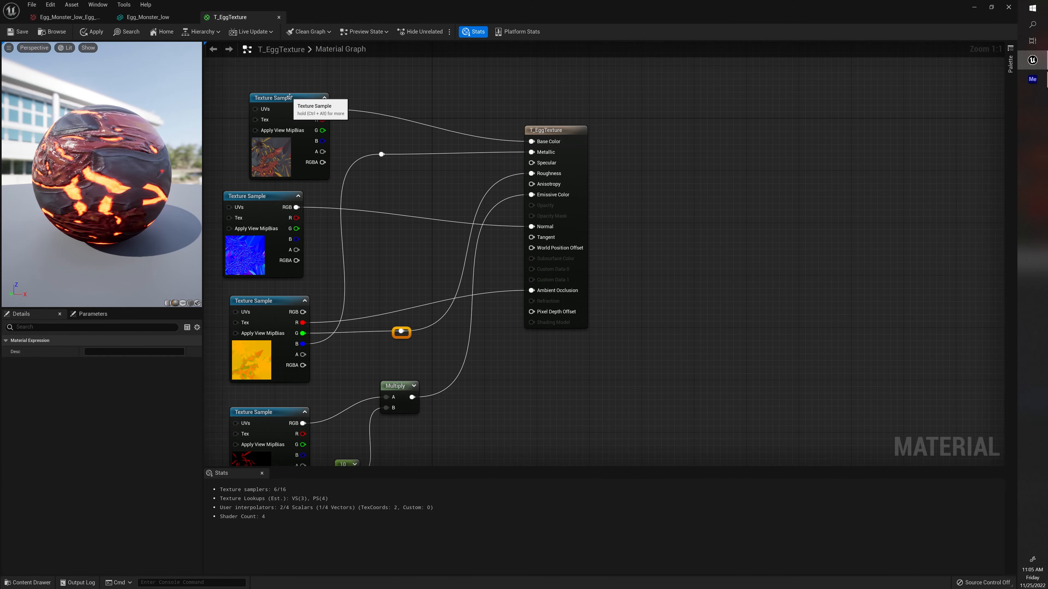
pyautogui.moveTo(305, 102); pyautogui.dragTo(276, 101)
pyautogui.scroll(-1, 391, 208)
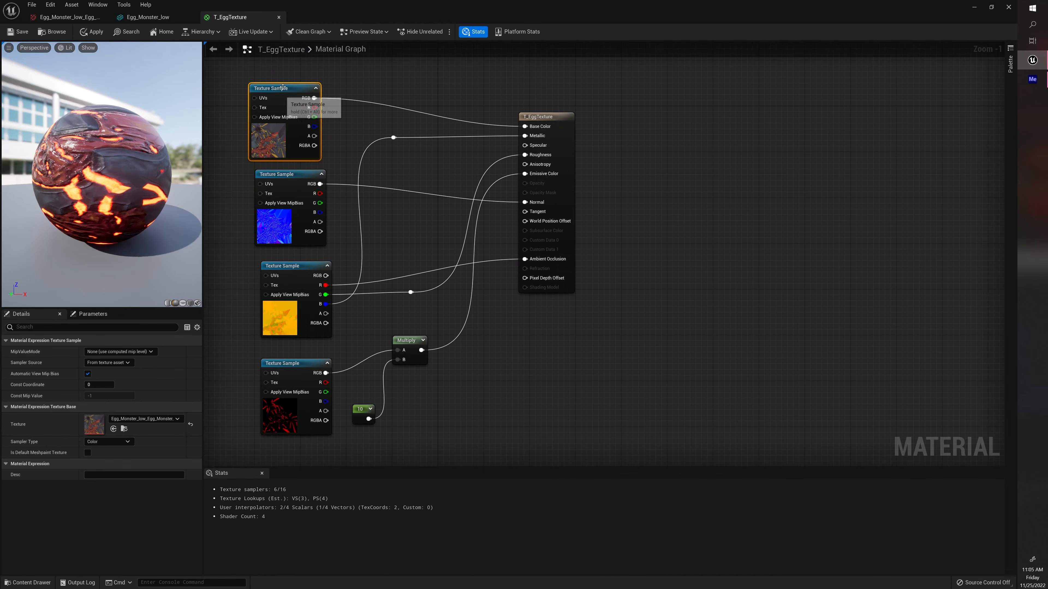
pyautogui.moveTo(282, 105)
pyautogui.mouseDown()
pyautogui.moveTo(311, 105)
pyautogui.moveTo(300, 106)
pyautogui.mouseUp()
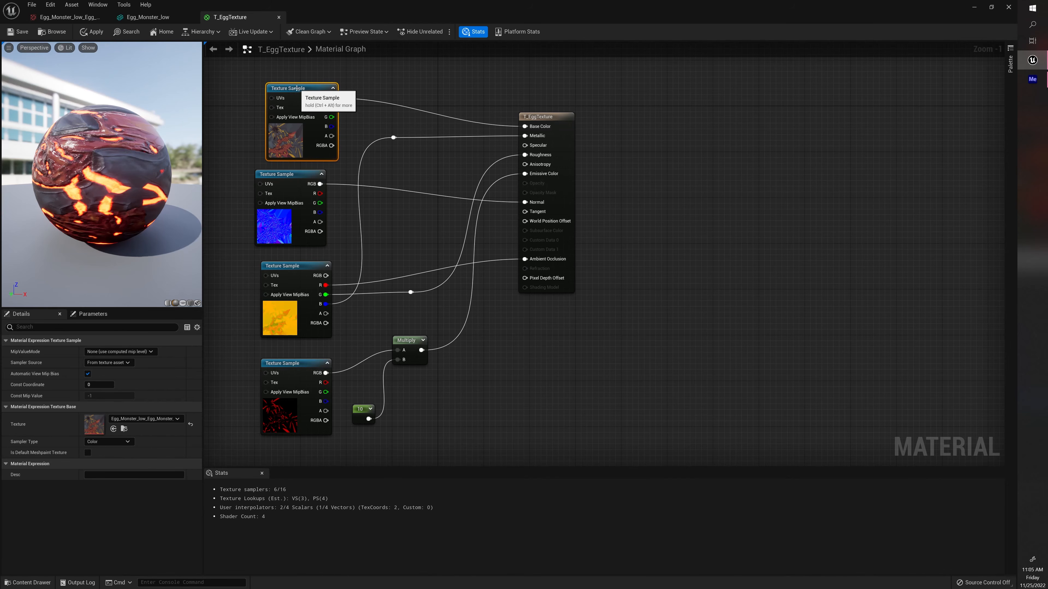
# - Shift the Normal and orange packed texture nodes left into one column, and line up the emissive texture node with the Base Color node
pyautogui.moveTo(296, 270)
pyautogui.mouseDown()
pyautogui.moveTo(281, 268)
pyautogui.moveTo(297, 270)
pyautogui.mouseUp()
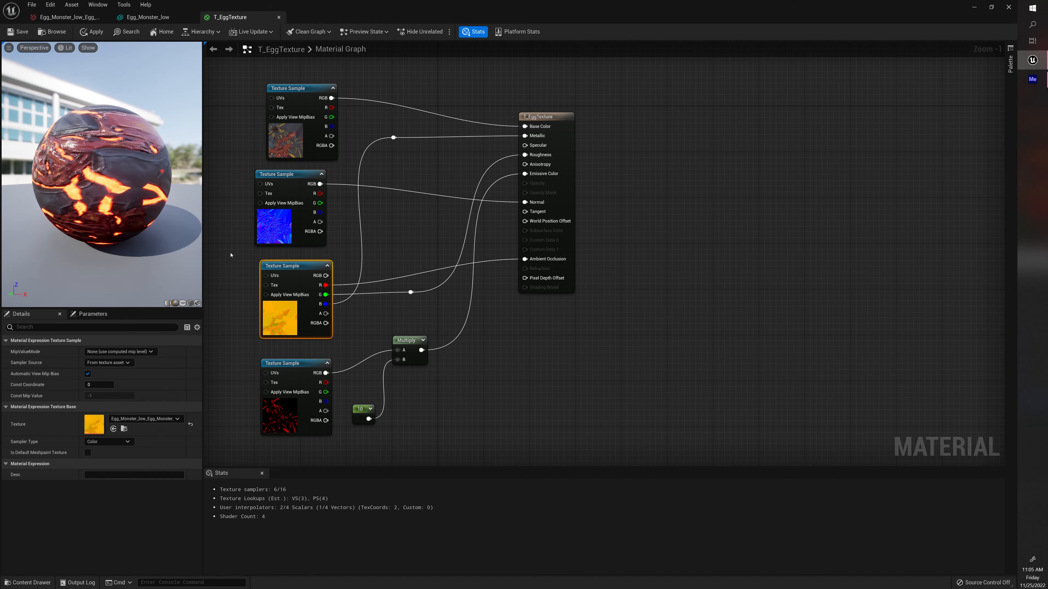
pyautogui.moveTo(274, 273); pyautogui.dragTo(269, 273)
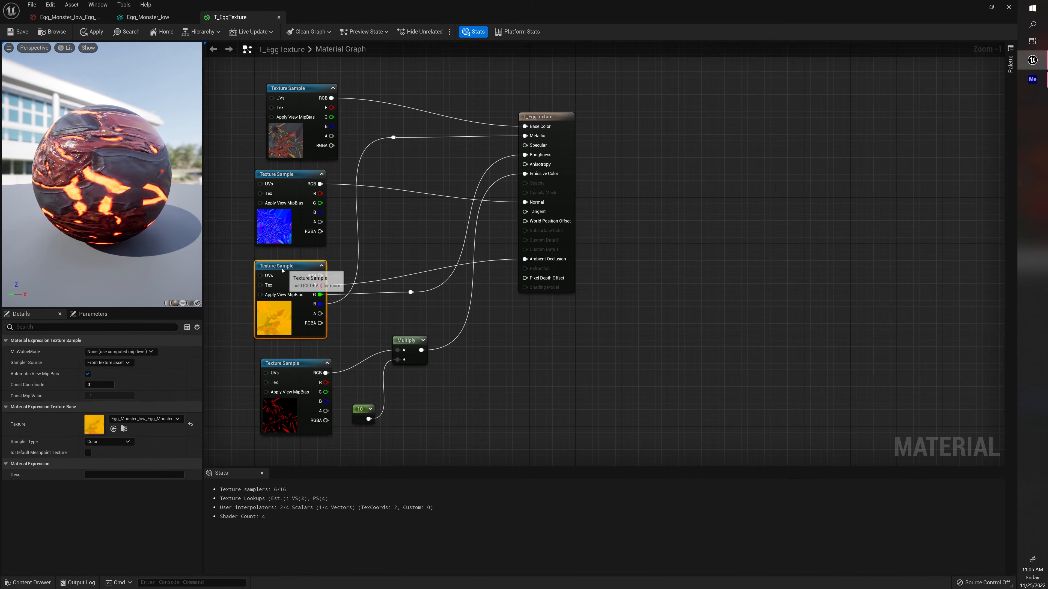
pyautogui.moveTo(325, 268); pyautogui.dragTo(313, 268)
pyautogui.moveTo(290, 174); pyautogui.dragTo(272, 174)
pyautogui.moveTo(281, 267); pyautogui.dragTo(275, 267)
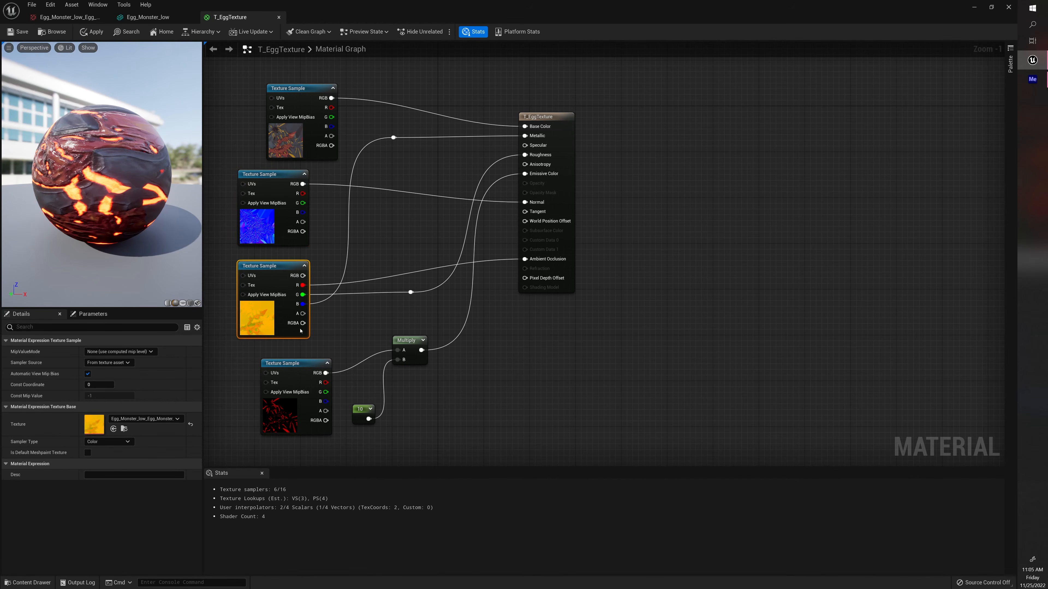
pyautogui.moveTo(298, 363); pyautogui.dragTo(302, 357)
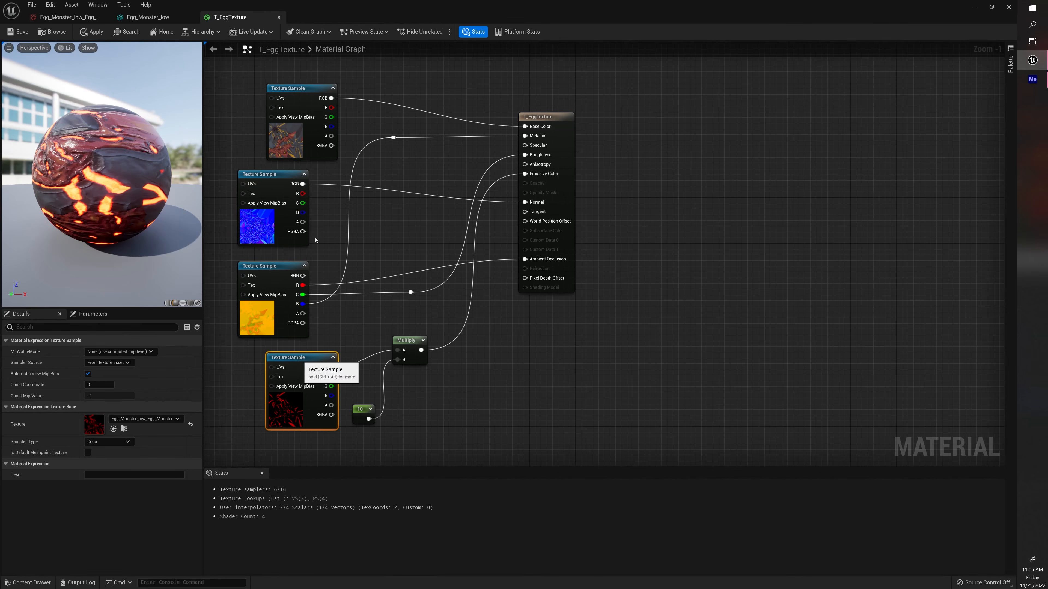